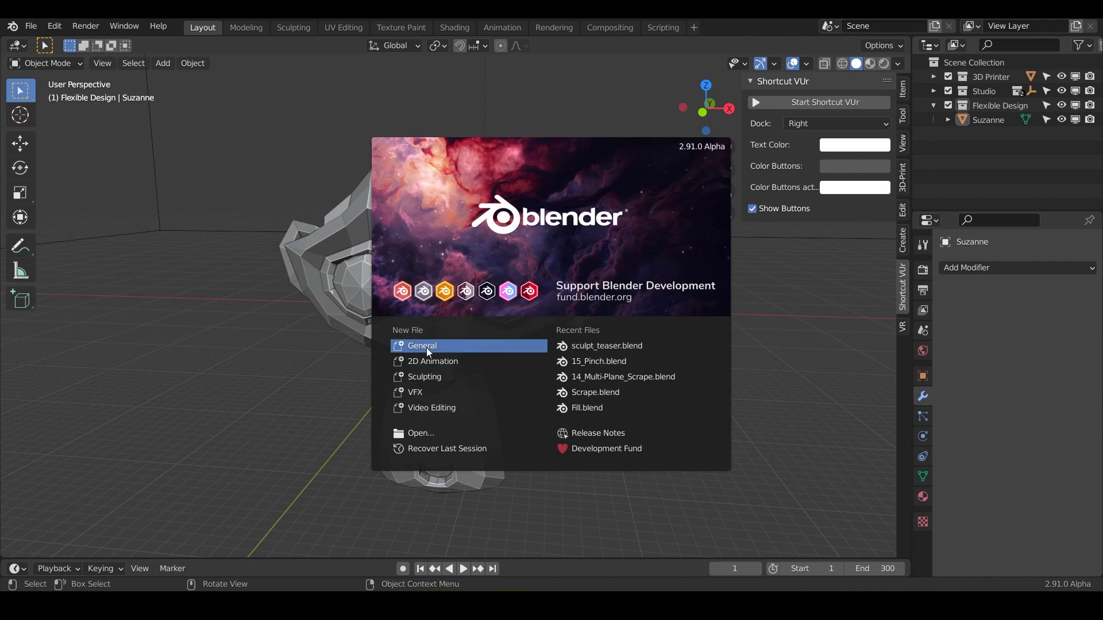
Step: Dismiss the splash screen and save the file as 16_Grab.blend in the Brushes folder
key(Escape)
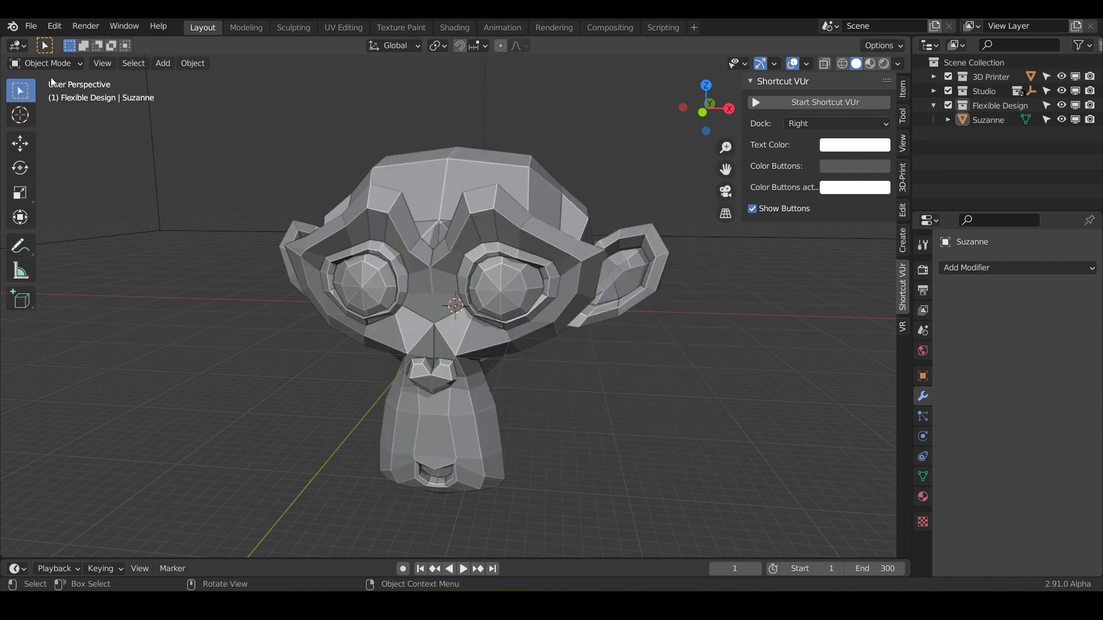
click(31, 26)
click(63, 135)
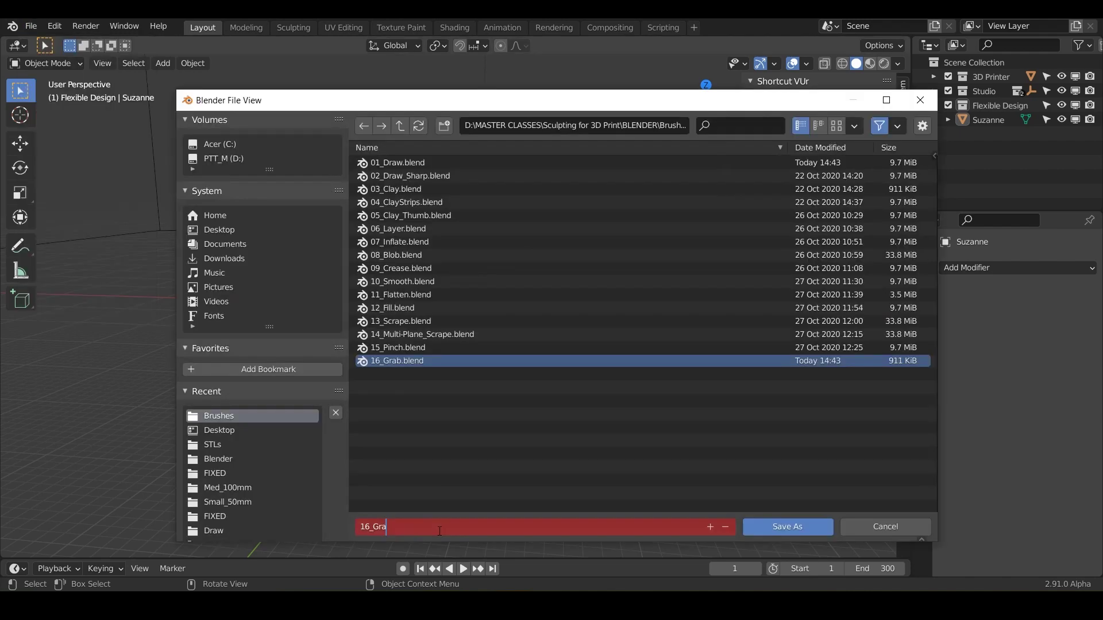
click(765, 535)
click(766, 533)
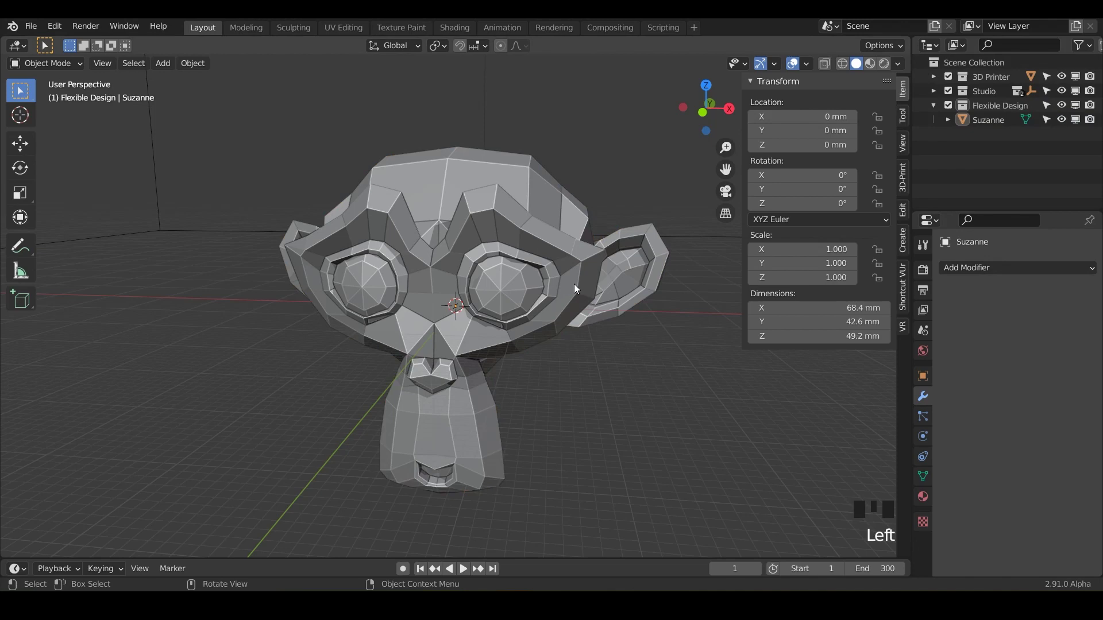
Step: Select the Suzanne mesh and set the viewport shading to the multicoloured normal MatCap
click(576, 289)
click(895, 64)
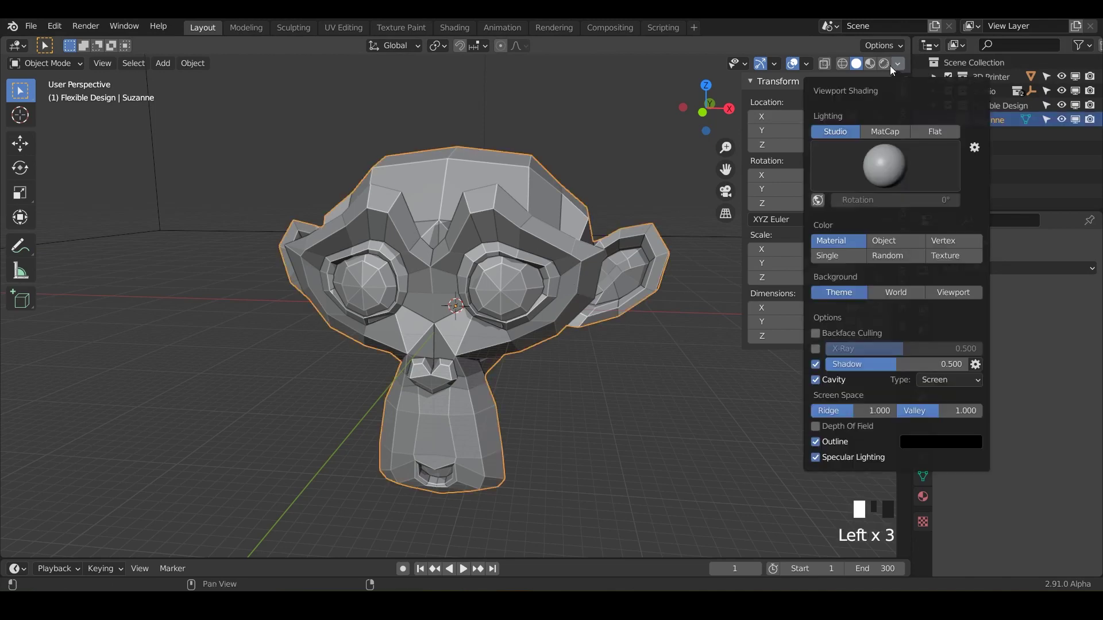
click(876, 132)
click(884, 166)
click(895, 218)
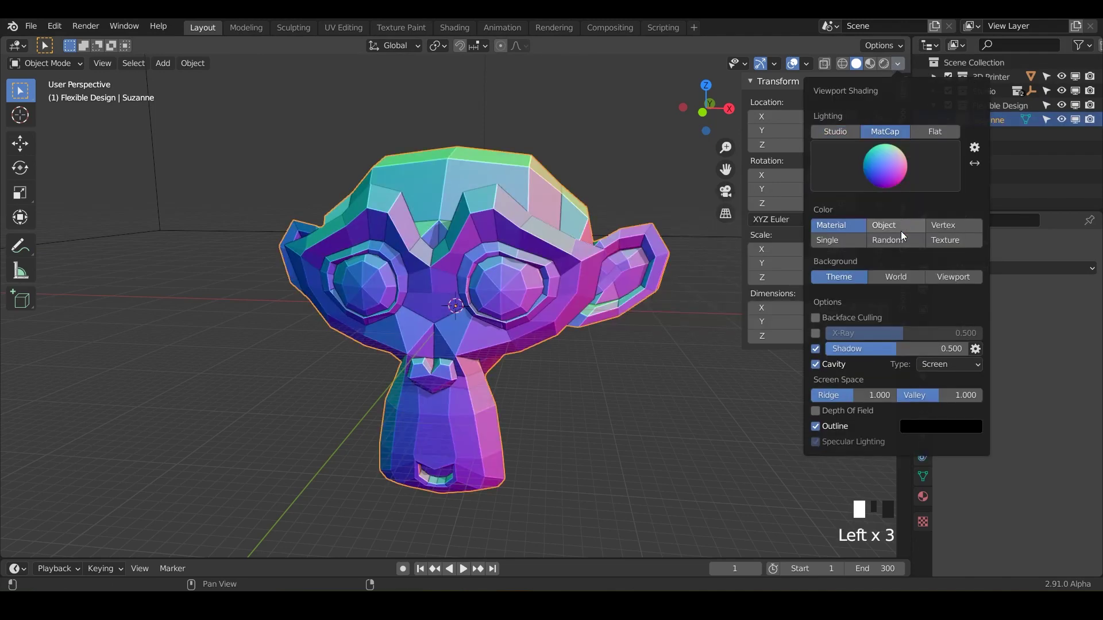
Step: Add a Multiresolution modifier to Suzanne and subdivide it up to level 5
click(1038, 267)
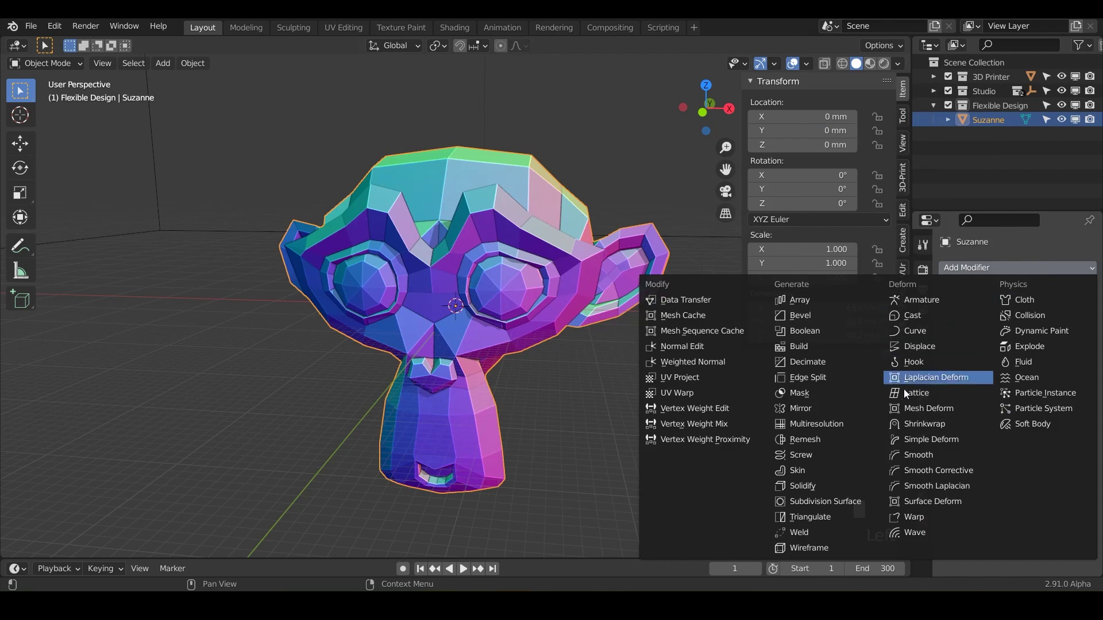
click(827, 424)
click(1031, 419)
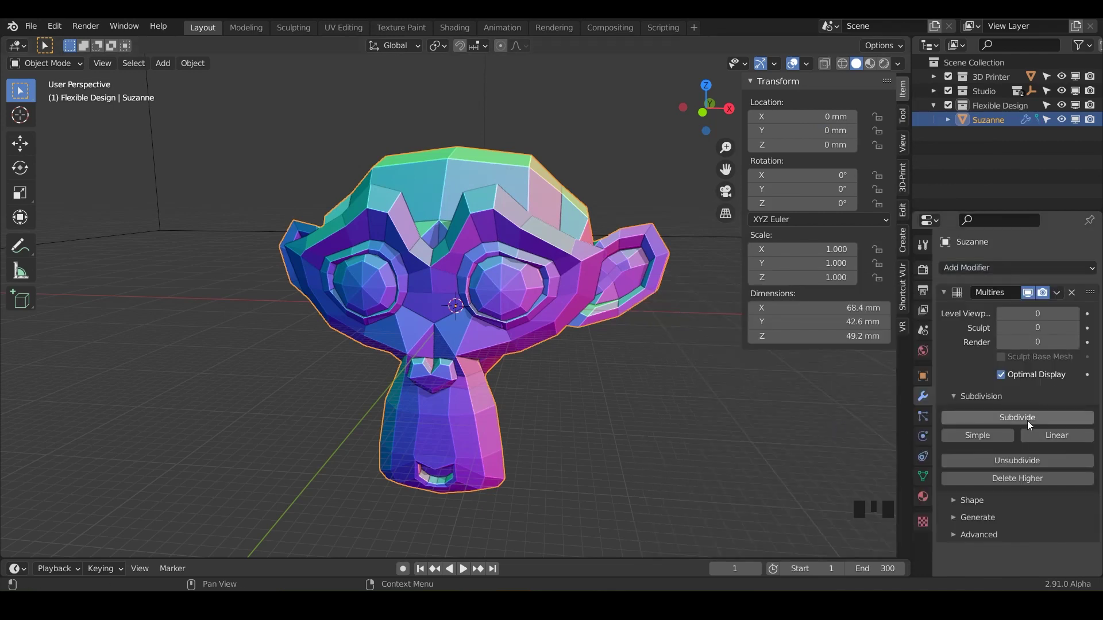
click(1029, 419)
click(1027, 418)
click(1025, 423)
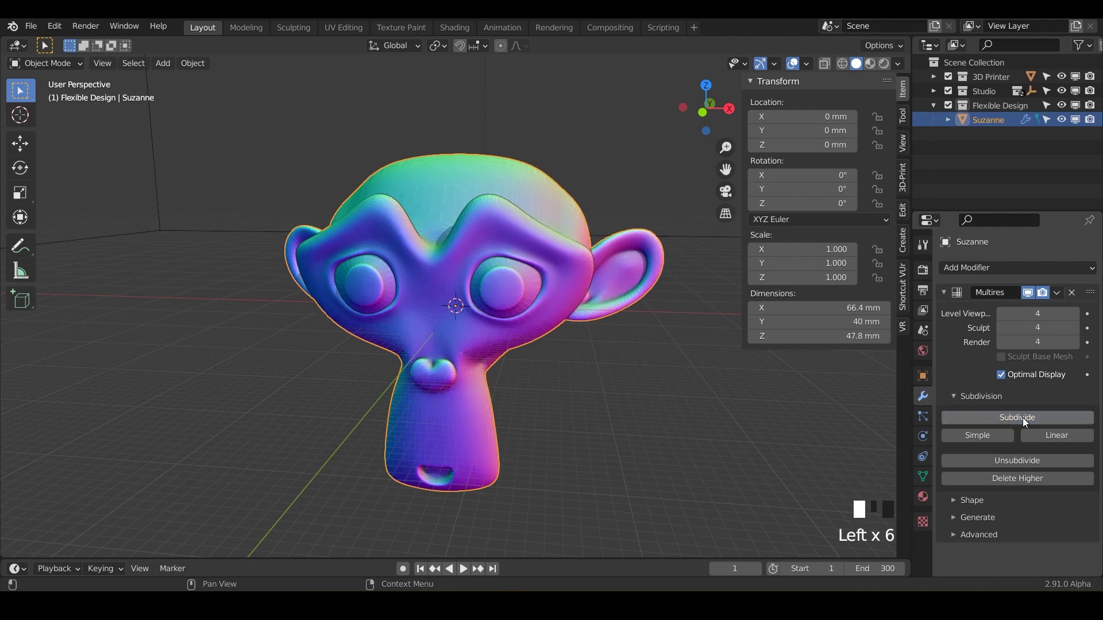
click(1025, 422)
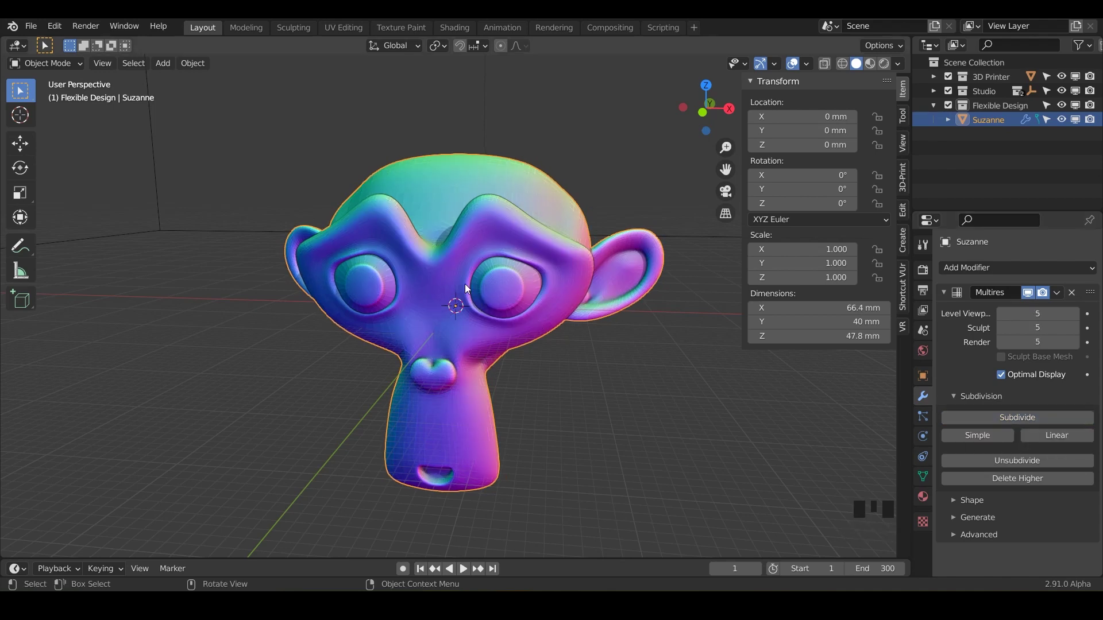
Step: Enter Sculpt Mode, choose the Grab brush with tool names shown, and display its full brush settings
key(ctrl+Tab)
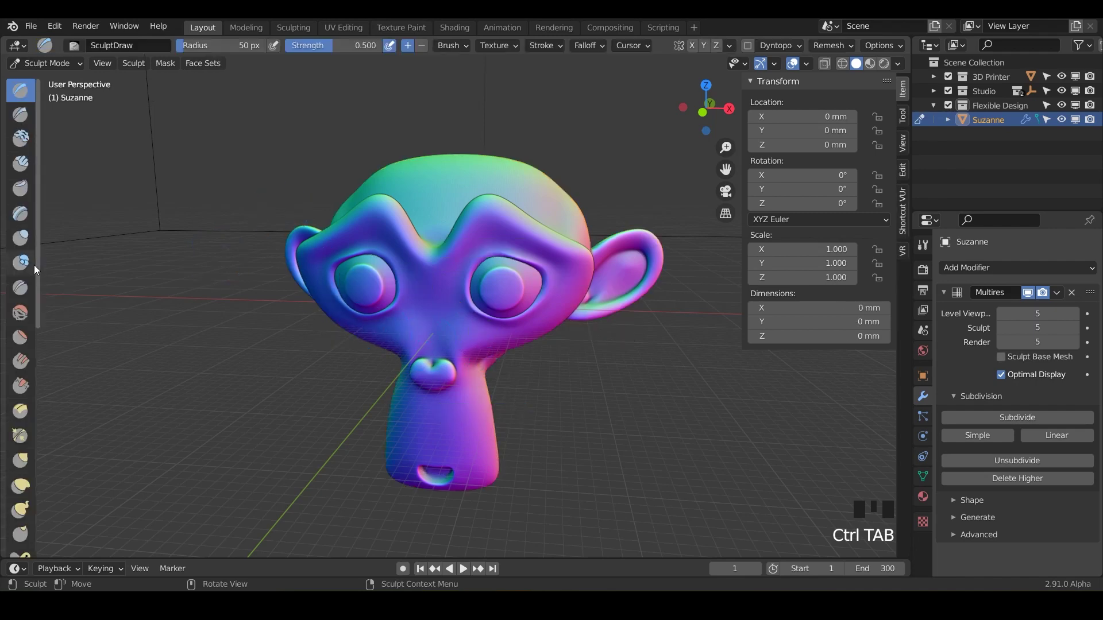
drag(40, 269, 127, 291)
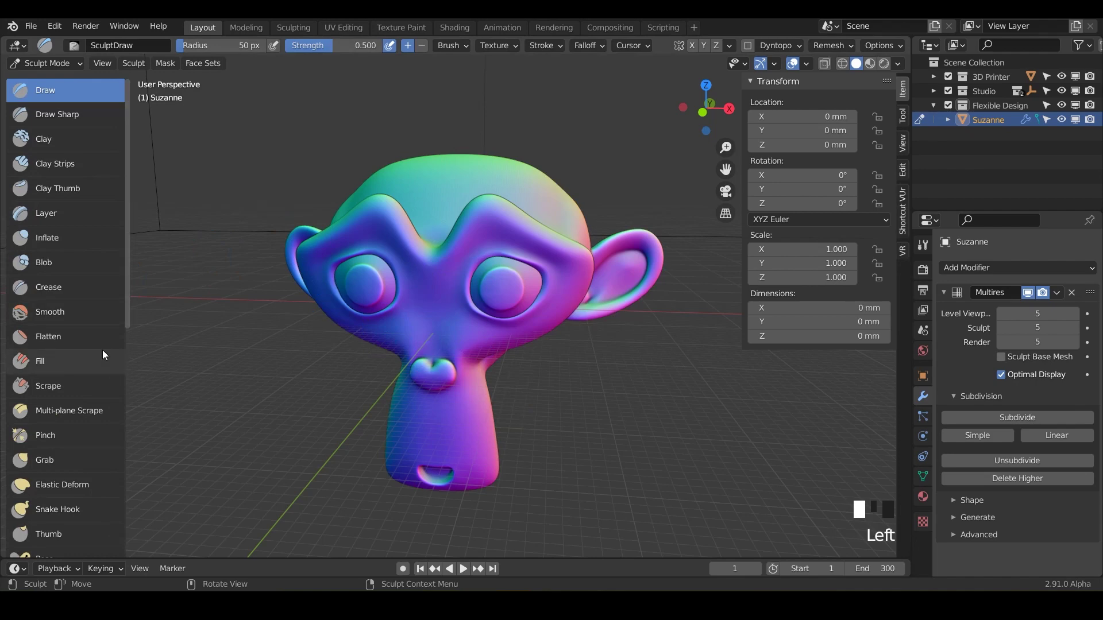
click(67, 470)
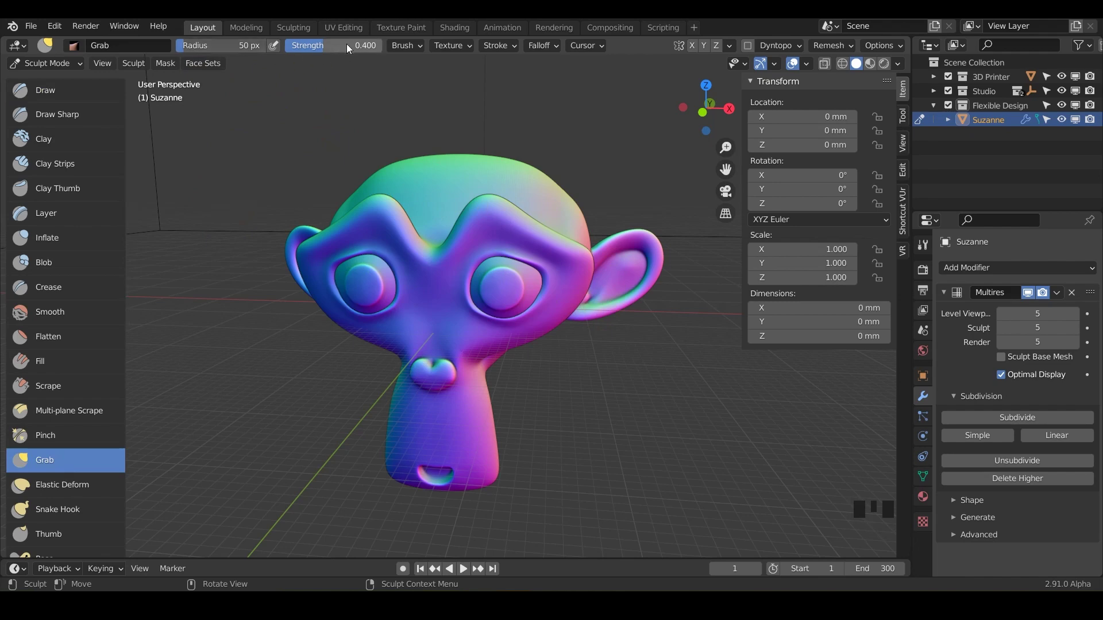
click(904, 117)
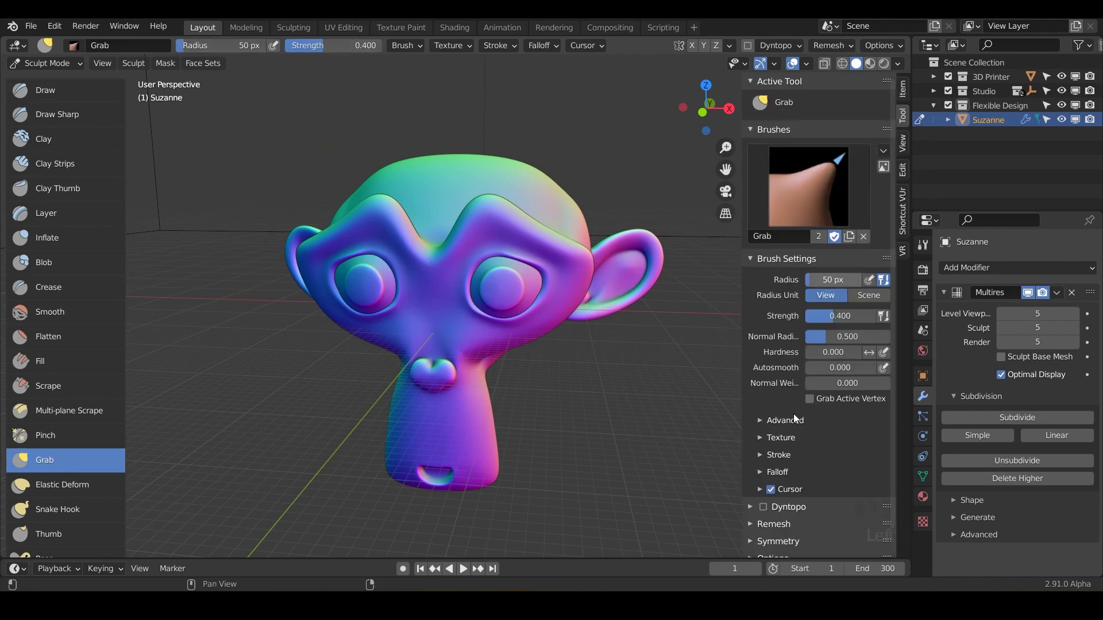
drag(743, 379, 723, 384)
Step: Pull both of the monkey's ears outward using the Grab brush with a radius of 202 px
shift+middle_drag(589, 290, 488, 290)
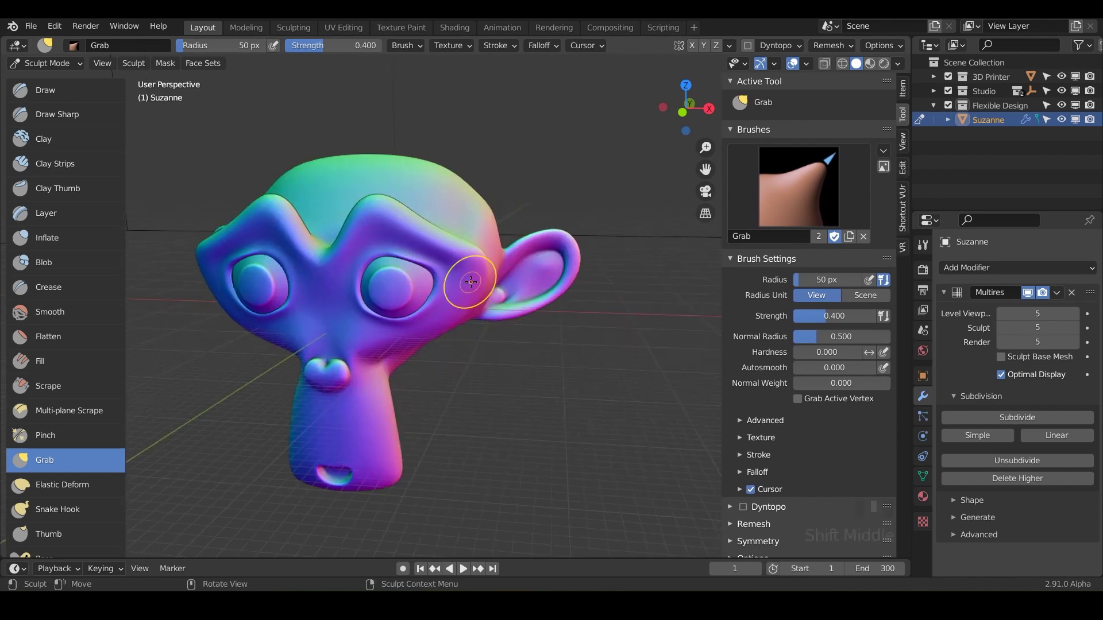
key(f)
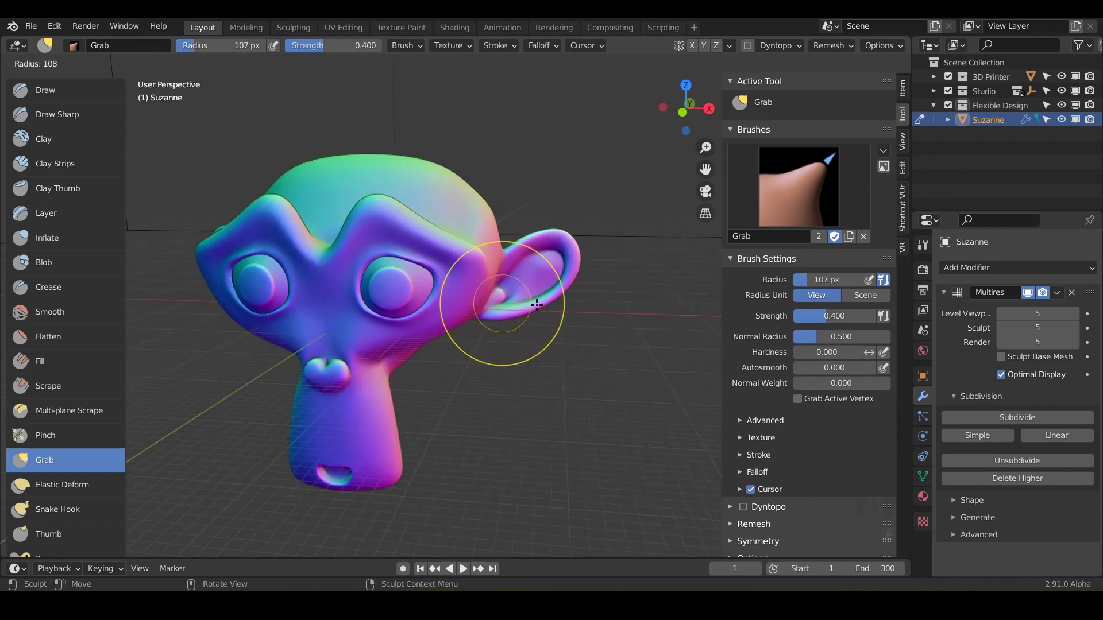
click(590, 304)
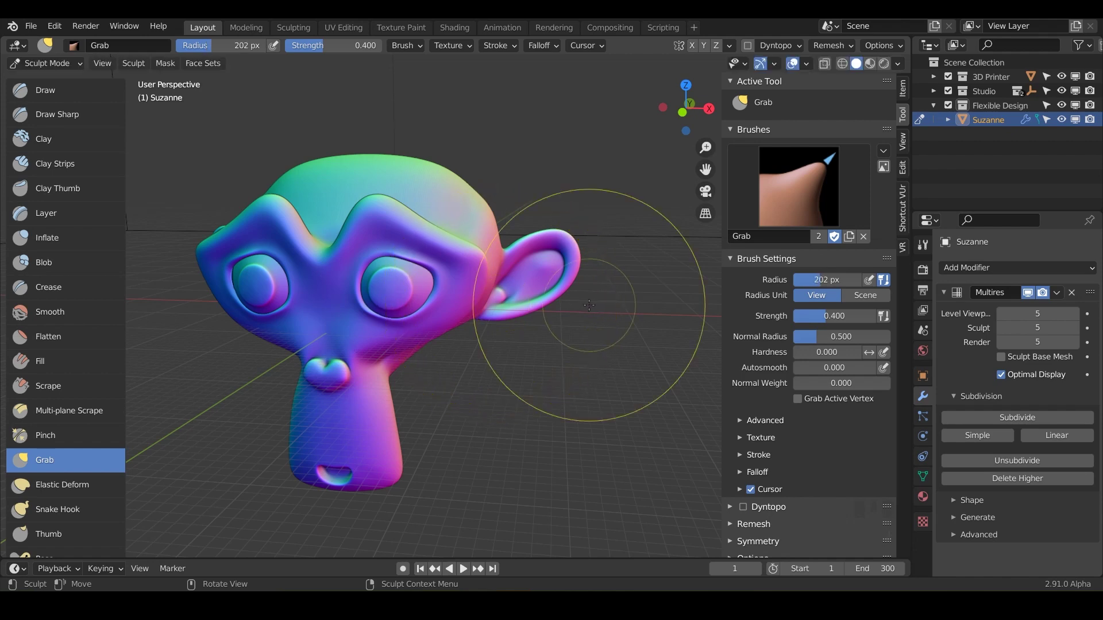
shift+middle_drag(589, 305, 558, 298)
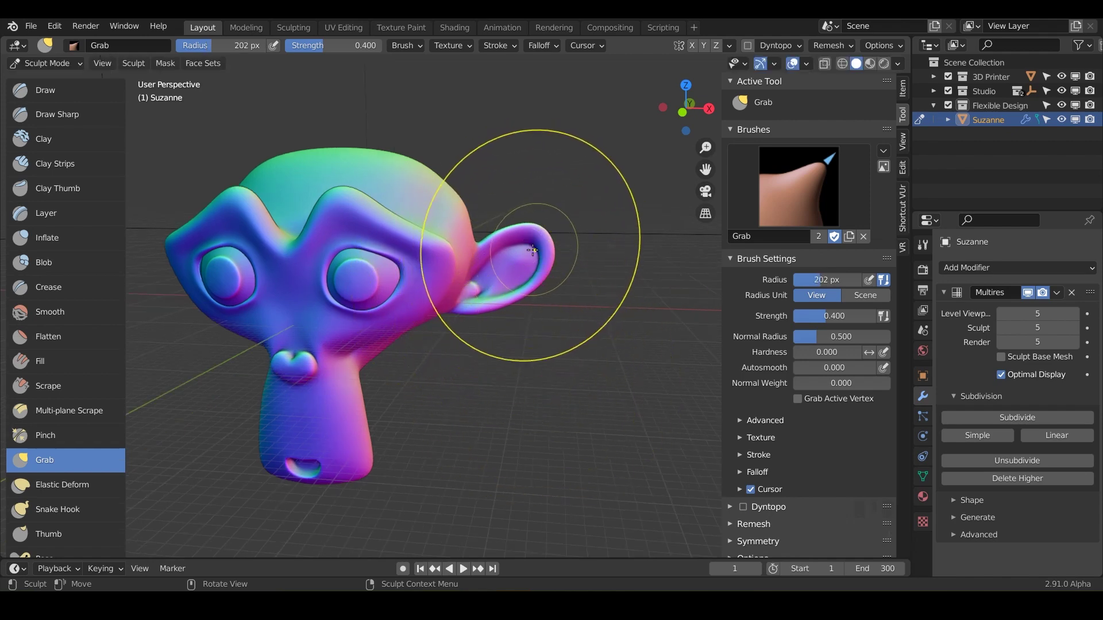
drag(531, 240, 632, 244)
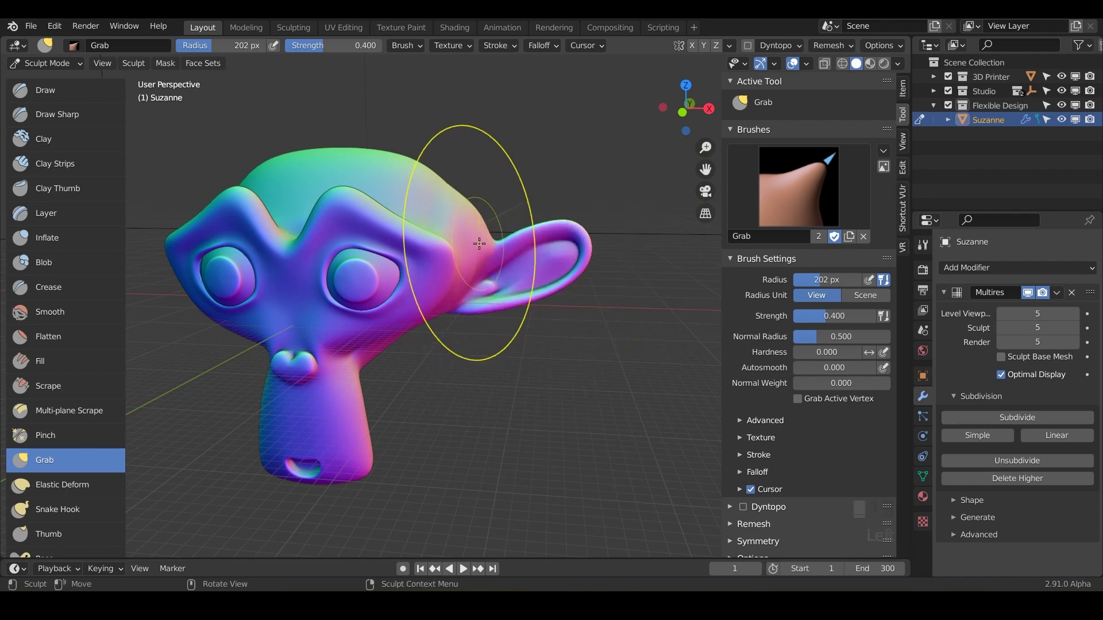
shift+middle_drag(477, 243, 650, 252)
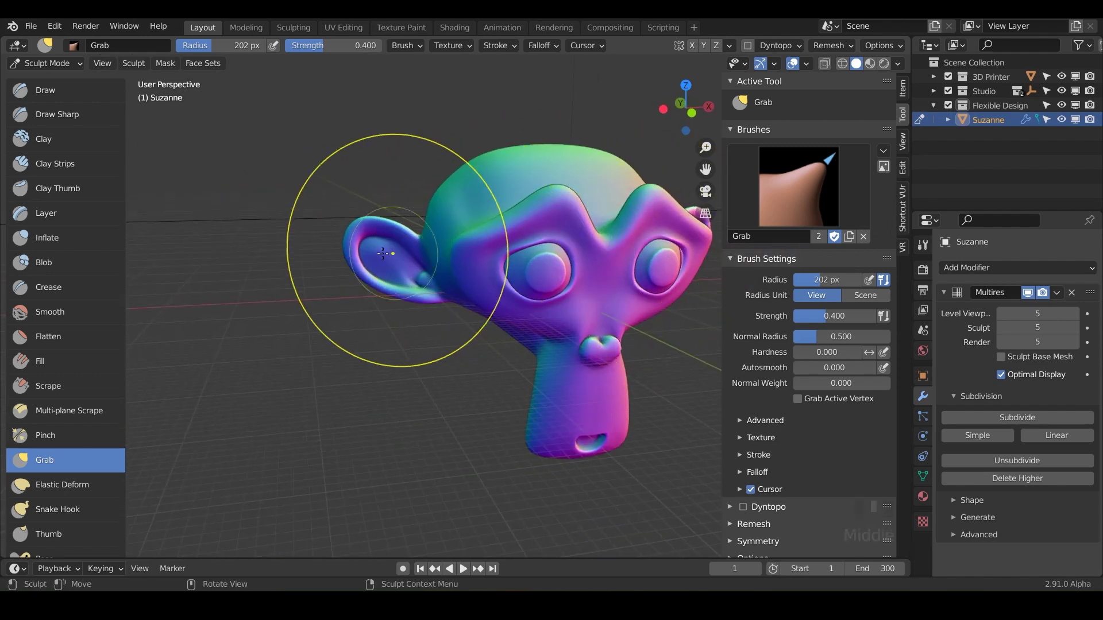
drag(357, 237, 310, 234)
Step: View the forehead from above the front and reduce the Grab brush radius to 91 px
middle_drag(391, 261, 311, 209)
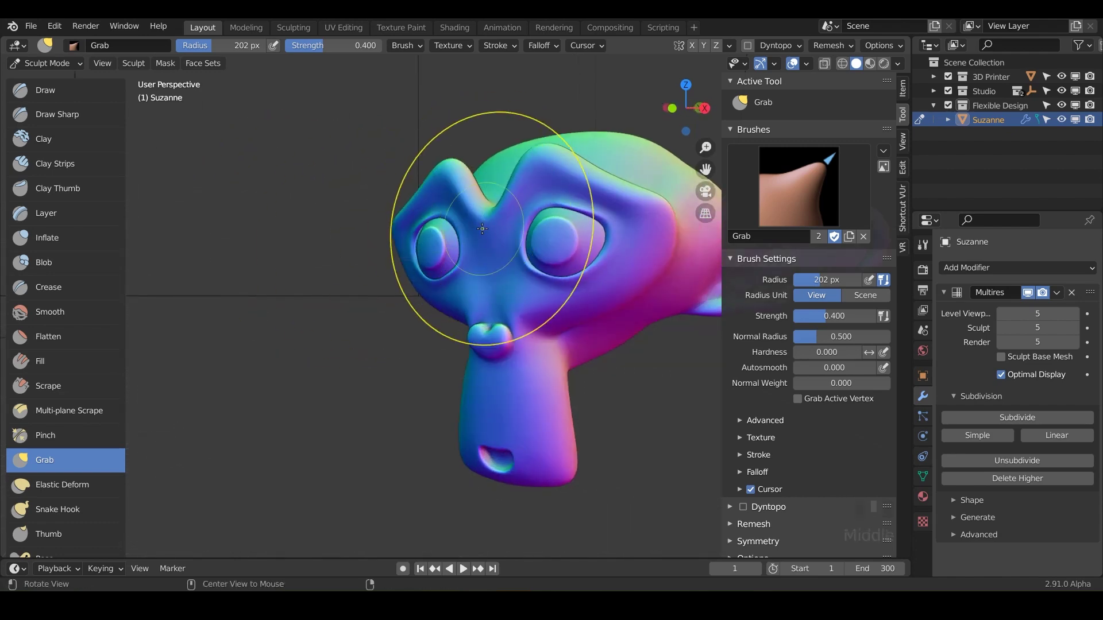
mouse_move(489, 221)
middle_down()
mouse_move(547, 235)
mouse_move(500, 215)
middle_up()
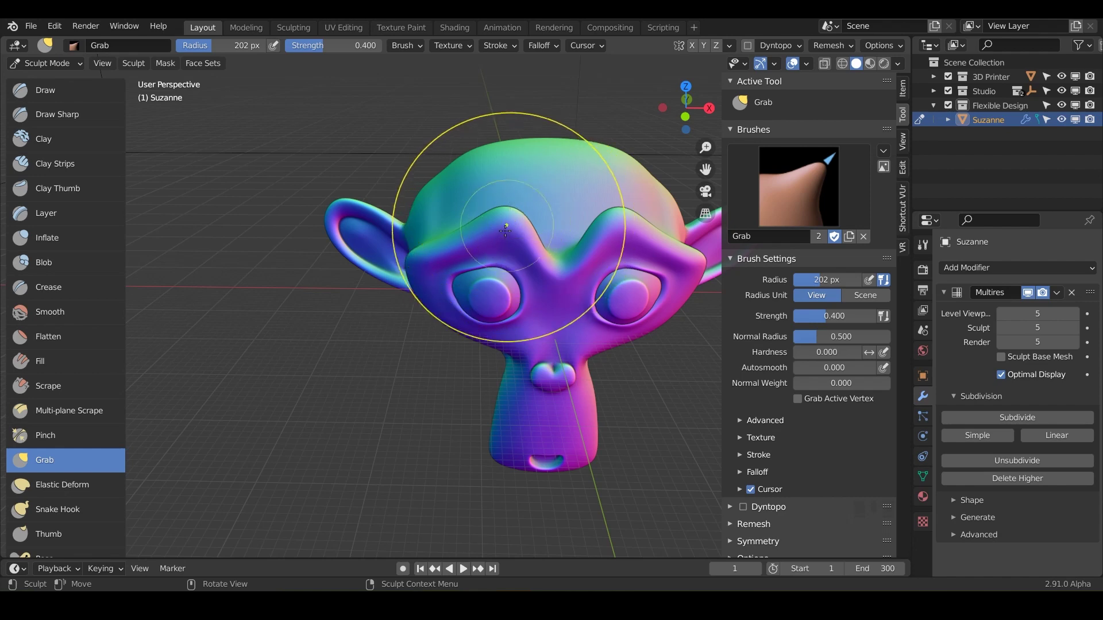
shift+middle_drag(561, 264, 514, 207)
middle_drag(513, 327, 440, 474)
scroll(511, 295, up, 3)
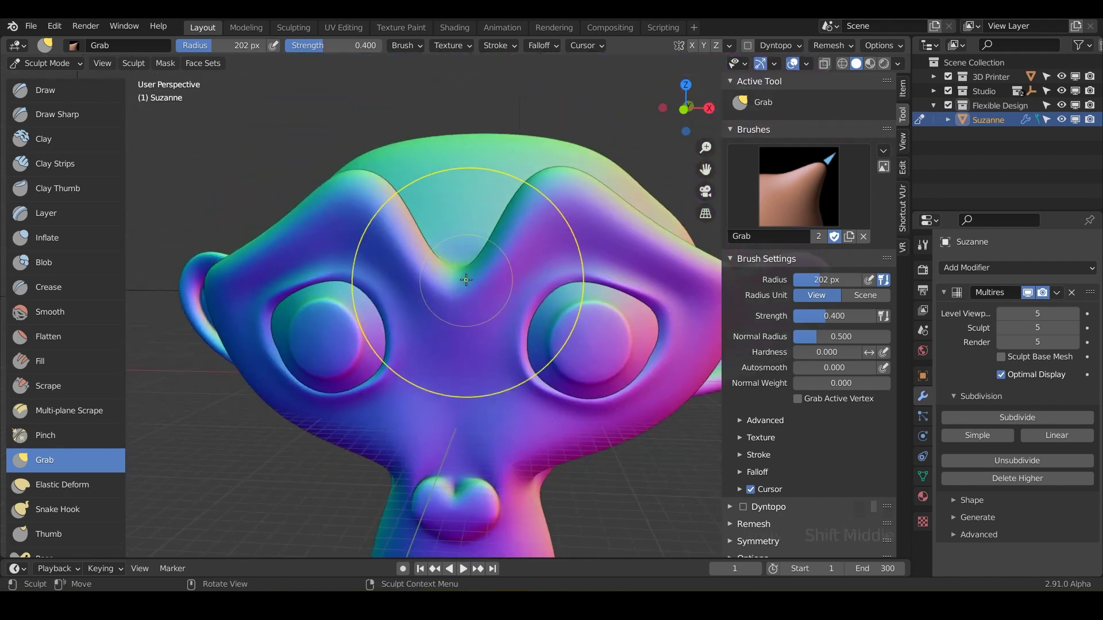
scroll(468, 281, down, 2)
middle_drag(460, 236, 464, 281)
key(f)
click(467, 257)
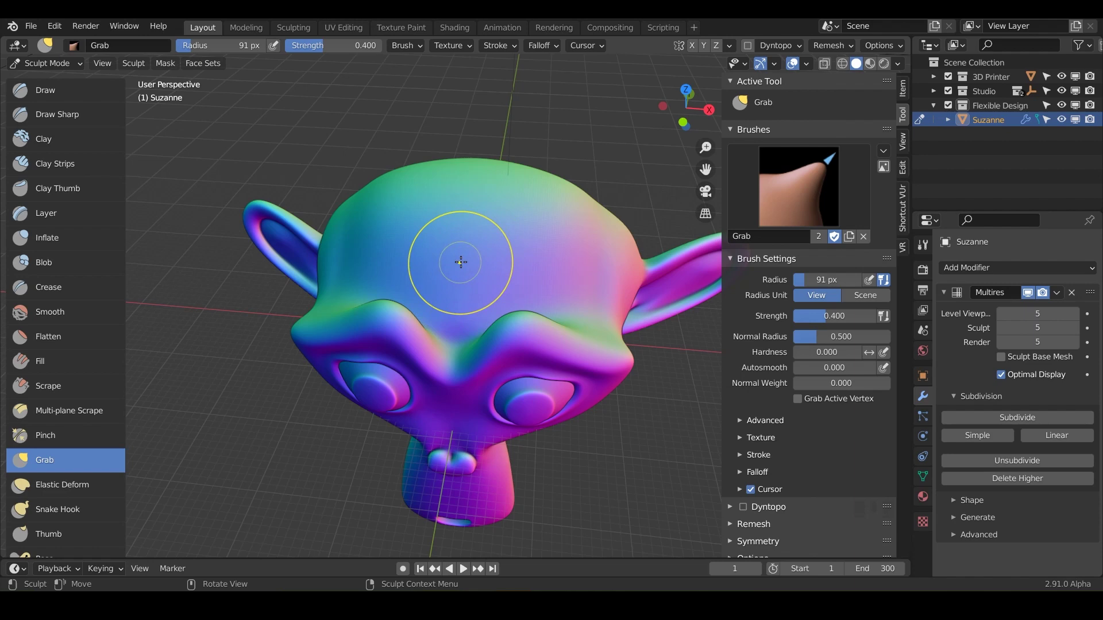
Step: Try to pull a spike out of the middle of the forehead from the front, and check its direction from another angle
drag(463, 265, 463, 264)
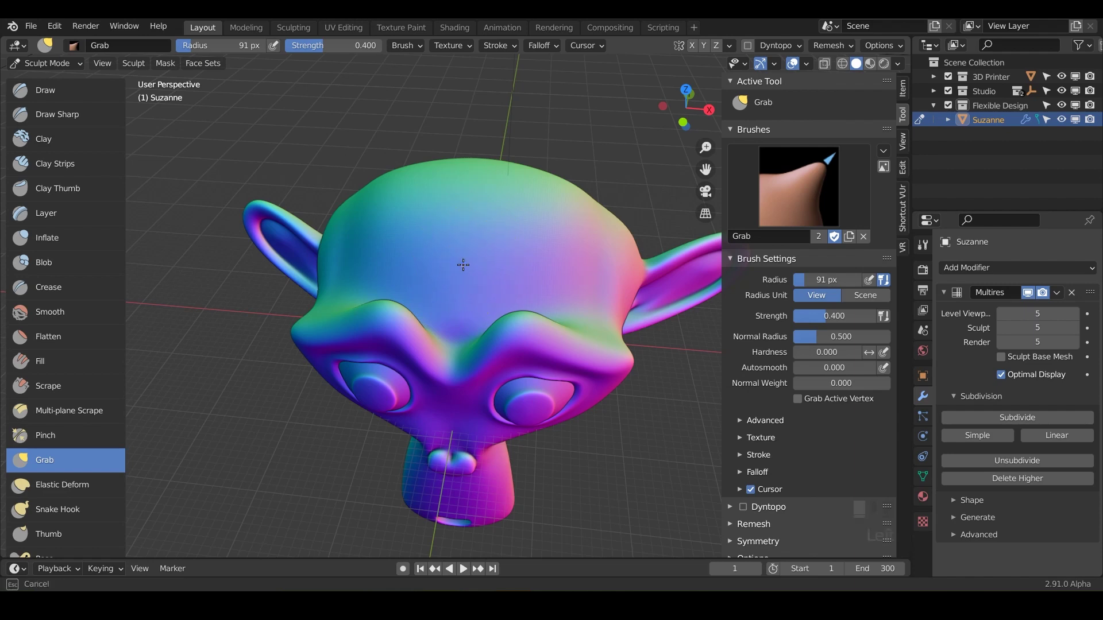
mouse_move(419, 230)
mouse_down()
mouse_move(338, 190)
mouse_move(279, 108)
mouse_up()
drag(448, 160, 448, 160)
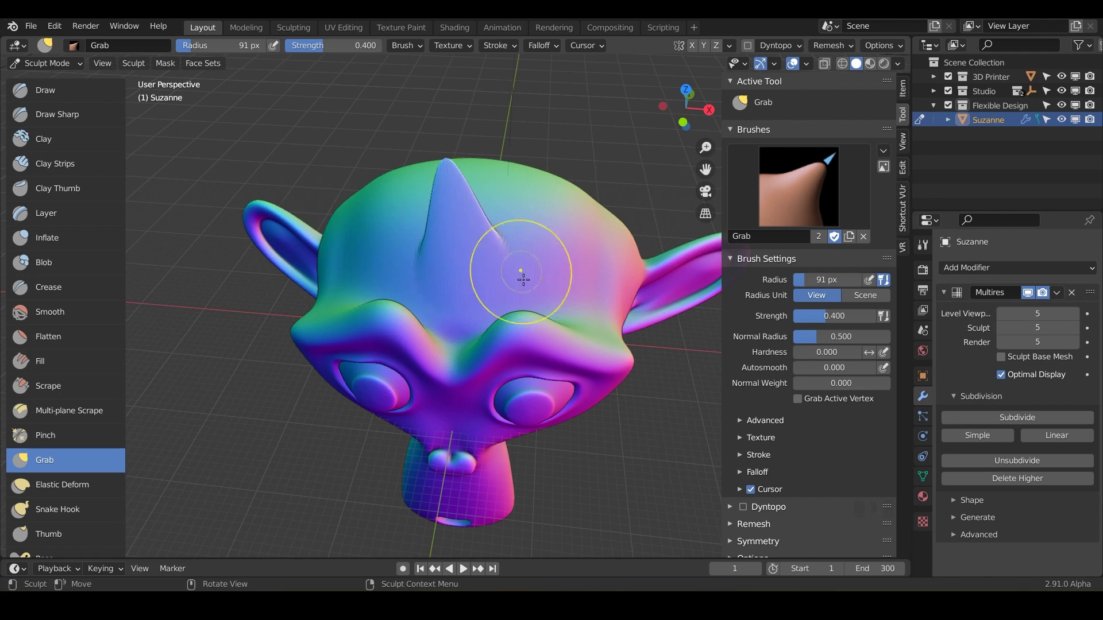
middle_drag(522, 276, 478, 315)
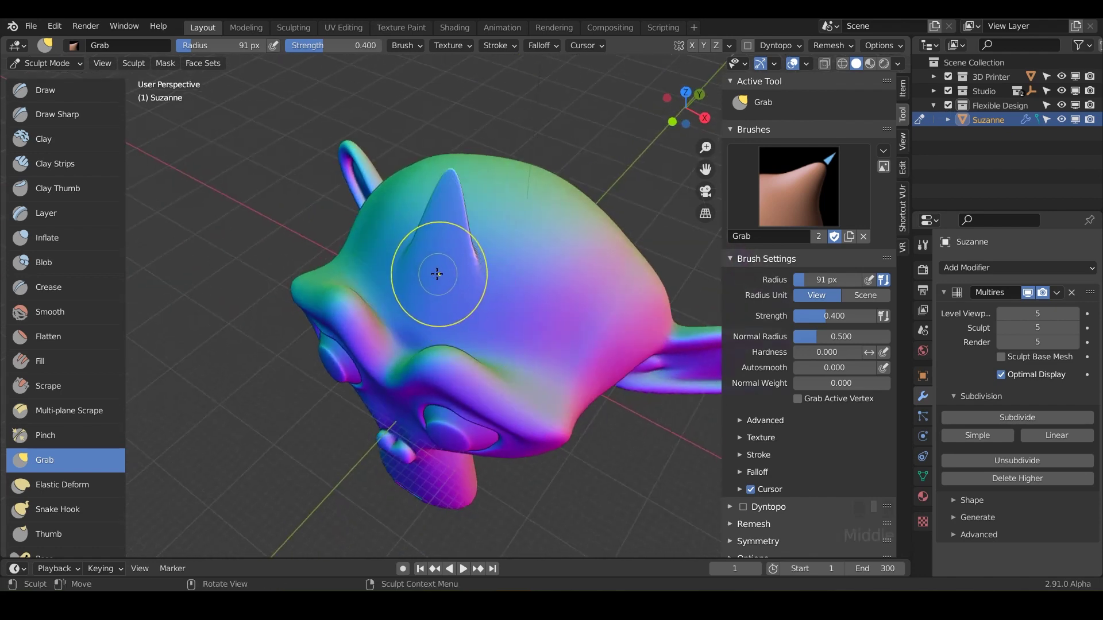
middle_drag(433, 272, 453, 278)
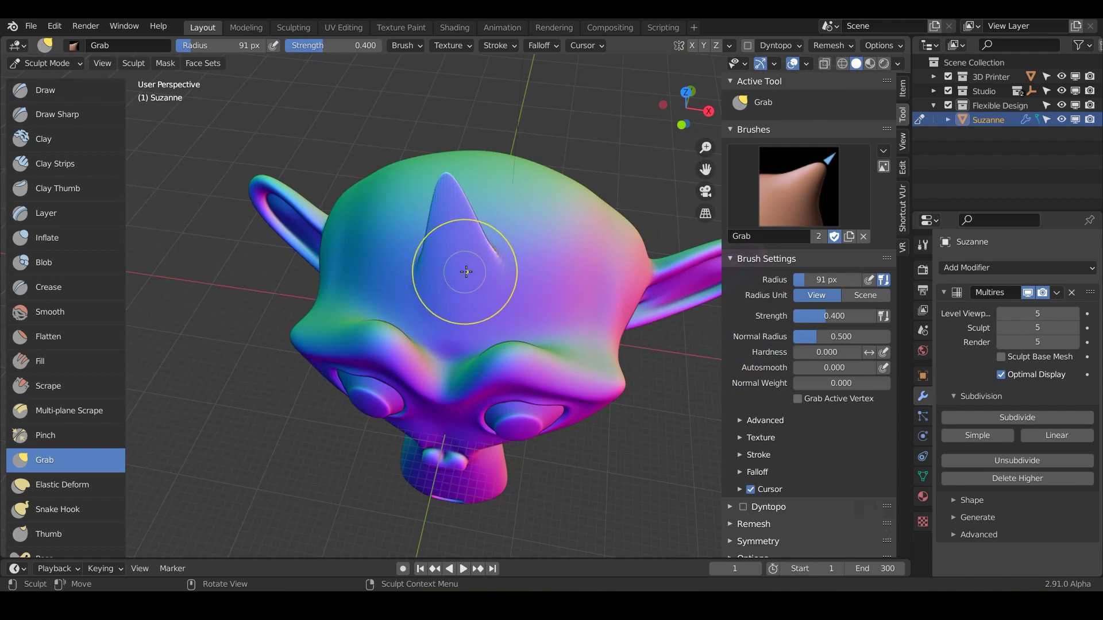
Step: Pull a long pointed horn up and forward out of the forehead from a side view with the Grab brush
mouse_move(459, 272)
middle_down()
mouse_move(511, 246)
mouse_move(513, 265)
mouse_move(537, 250)
mouse_move(493, 246)
mouse_move(515, 246)
mouse_move(506, 235)
mouse_move(519, 246)
mouse_move(505, 207)
mouse_move(406, 244)
mouse_move(377, 346)
mouse_move(460, 290)
mouse_move(322, 333)
mouse_move(342, 303)
mouse_move(327, 323)
mouse_move(333, 283)
mouse_move(224, 264)
mouse_move(346, 235)
mouse_move(362, 261)
mouse_move(350, 222)
mouse_move(385, 184)
middle_up()
scroll(418, 249, up, 4)
scroll(434, 186, down, 2)
scroll(442, 192, down, 3)
middle_drag(450, 197, 483, 359)
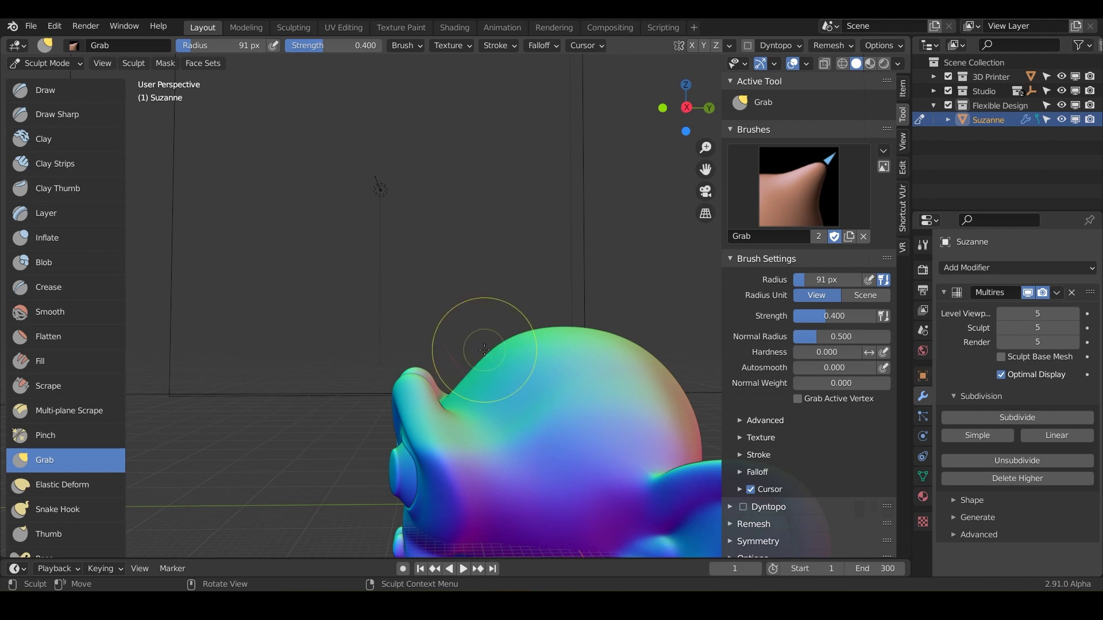
shift+middle_drag(488, 355, 420, 242)
scroll(441, 274, up, 3)
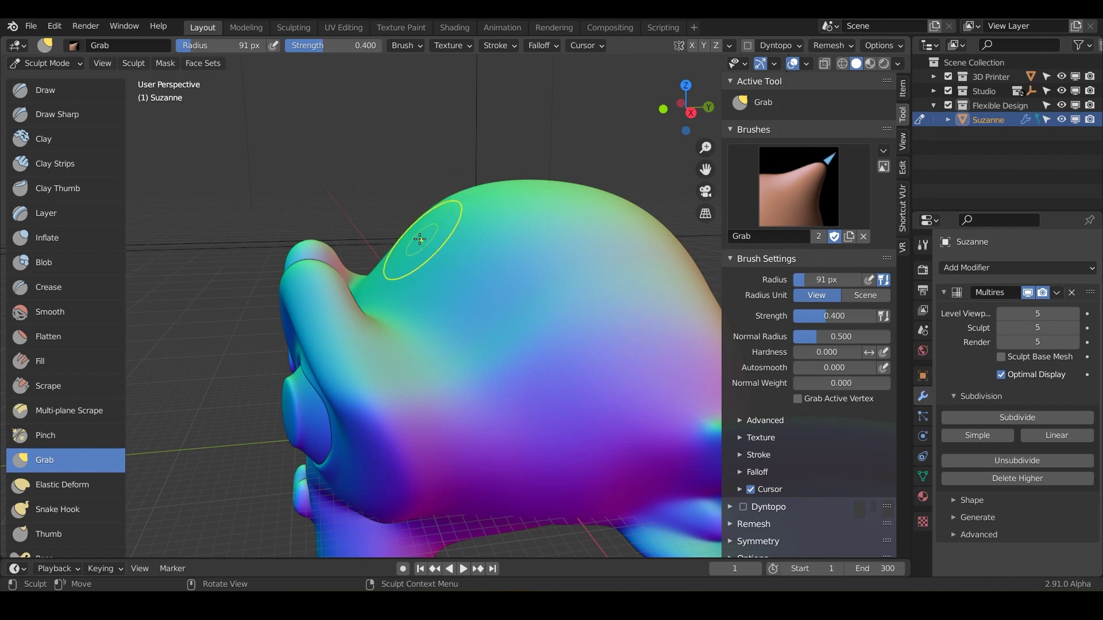
drag(417, 237, 396, 222)
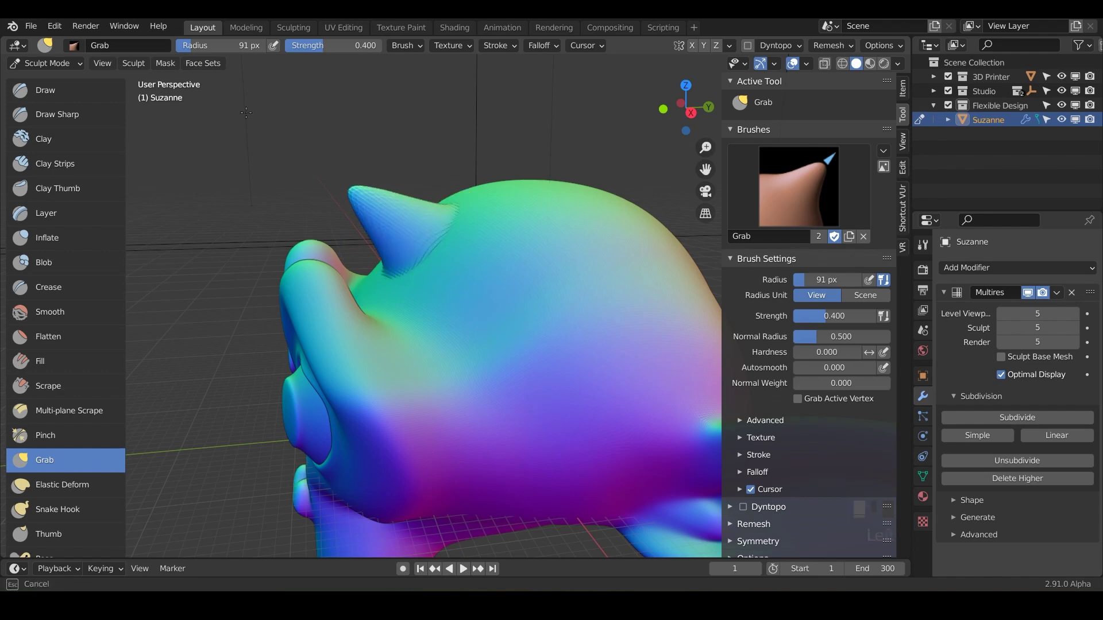
mouse_move(350, 188)
mouse_down()
mouse_move(302, 142)
mouse_move(322, 142)
mouse_up()
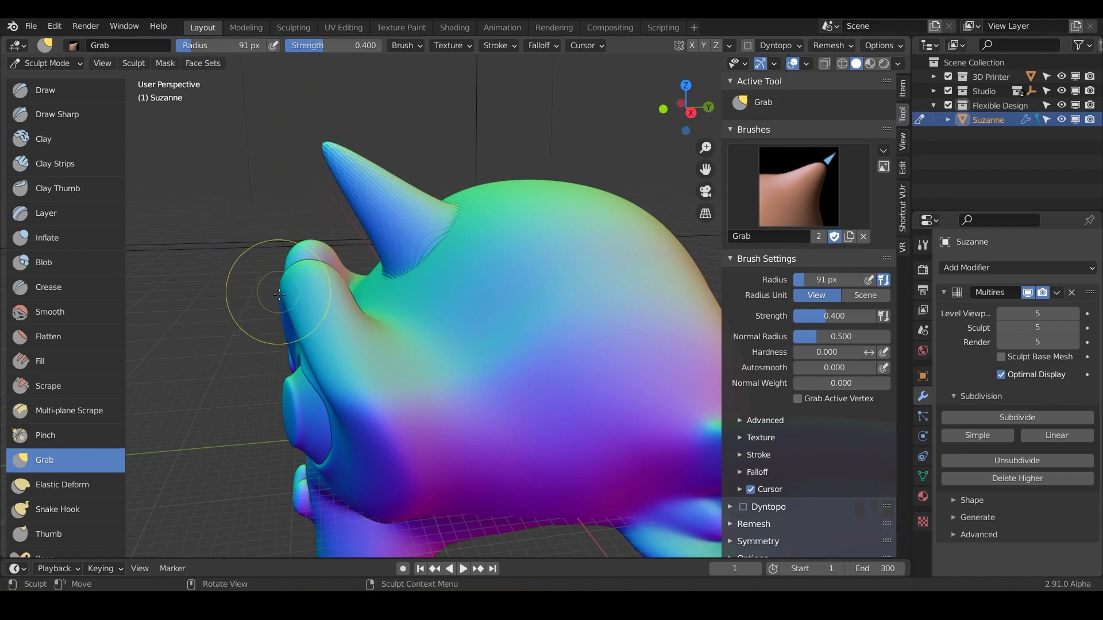
Step: Bend the forehead horn sideways with a Grab stroke made from the front
mouse_move(246, 276)
middle_down()
mouse_move(474, 297)
mouse_move(465, 350)
middle_up()
scroll(474, 297, down, 5)
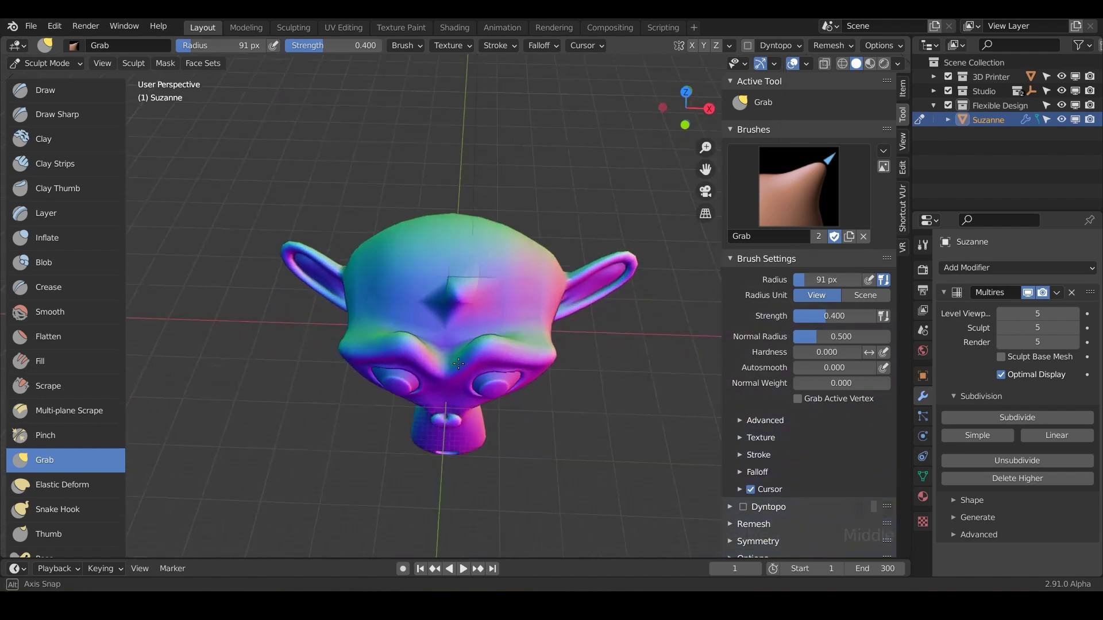
drag(446, 294, 503, 296)
mouse_move(503, 296)
middle_down()
mouse_move(462, 317)
mouse_move(517, 307)
middle_up()
Step: Pull the outer corner of one eye and brow outward toward the nearby ear with the Grab brush
scroll(461, 317, up, 3)
scroll(517, 308, down, 4)
mouse_move(591, 246)
middle_down()
mouse_move(487, 338)
mouse_move(460, 328)
mouse_move(398, 239)
mouse_move(423, 233)
middle_up()
scroll(448, 305, up, 3)
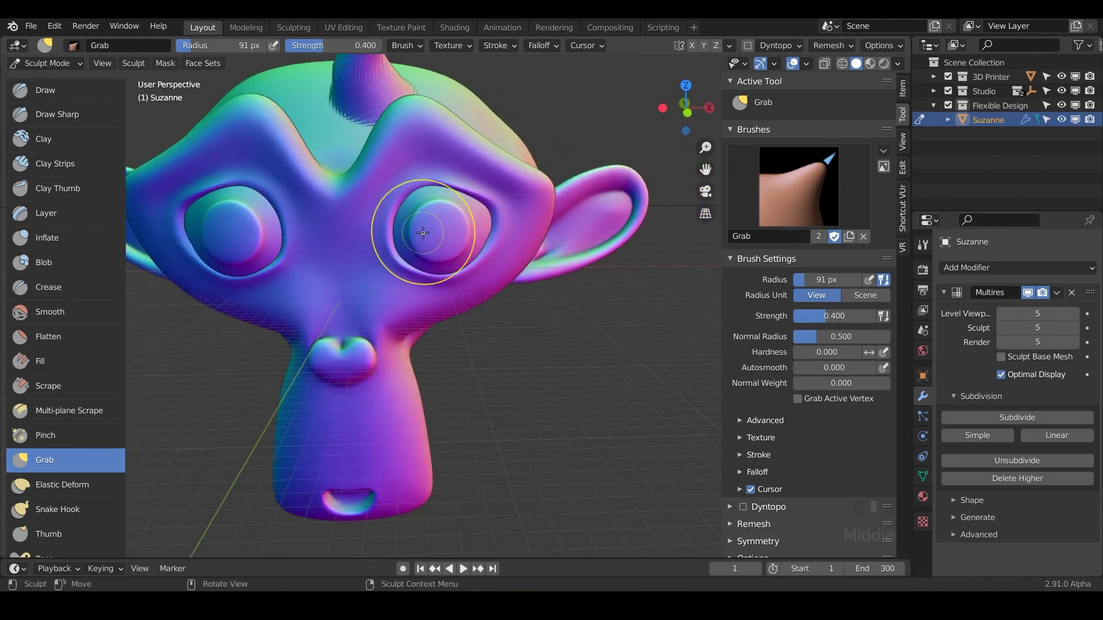
scroll(423, 232, down, 4)
shift+middle_drag(493, 212, 443, 209)
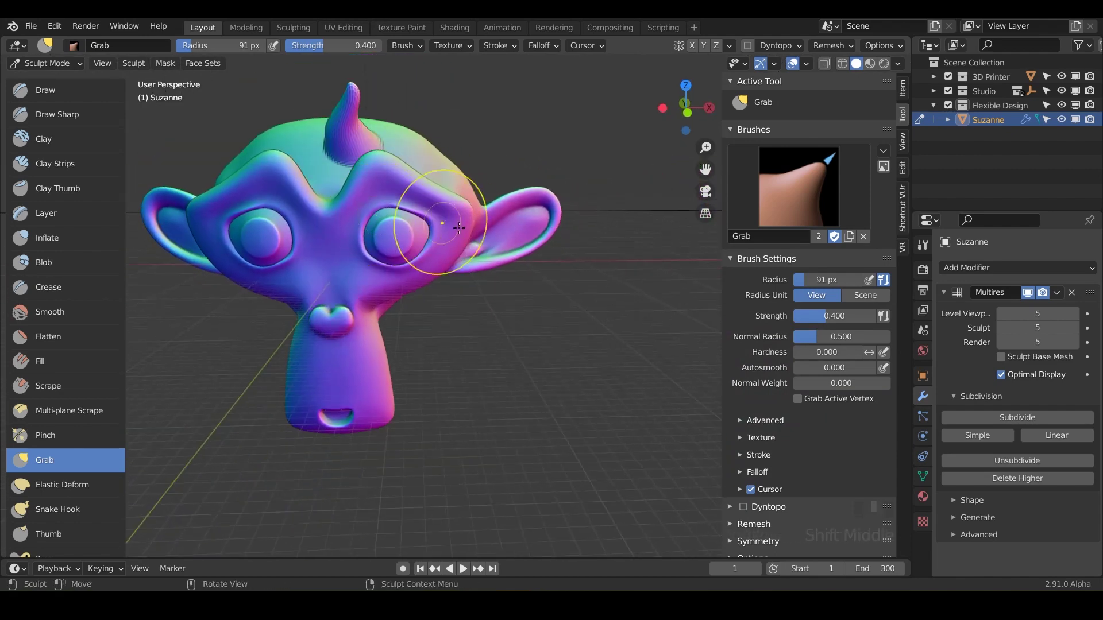
drag(459, 217, 491, 216)
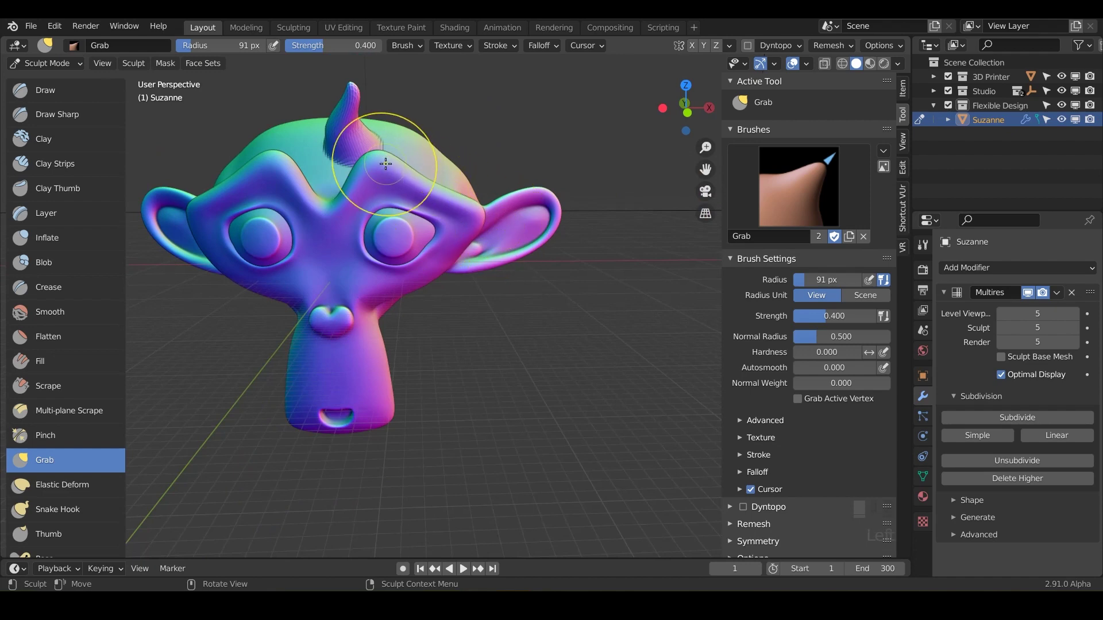
Step: Push the brow above one eye down and outward, and reshape the other eye's upper lid with a 55 px Grab brush
mouse_move(385, 163)
mouse_down()
mouse_move(397, 178)
mouse_move(442, 184)
mouse_move(421, 209)
mouse_up()
scroll(314, 245, up, 2)
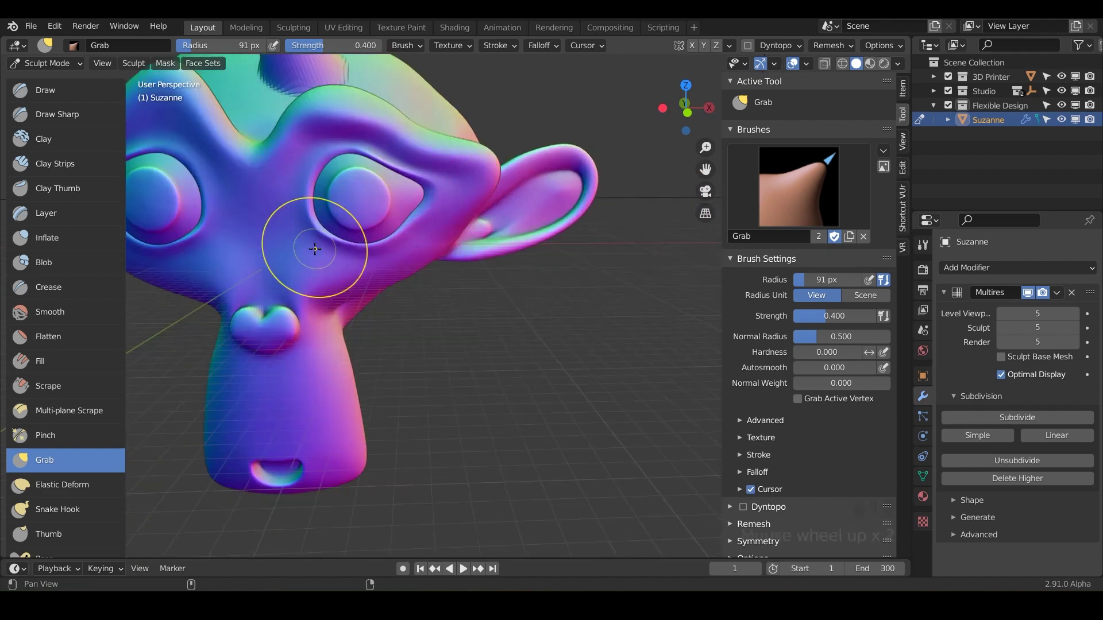
shift+middle_drag(313, 243, 485, 257)
key(f)
click(323, 195)
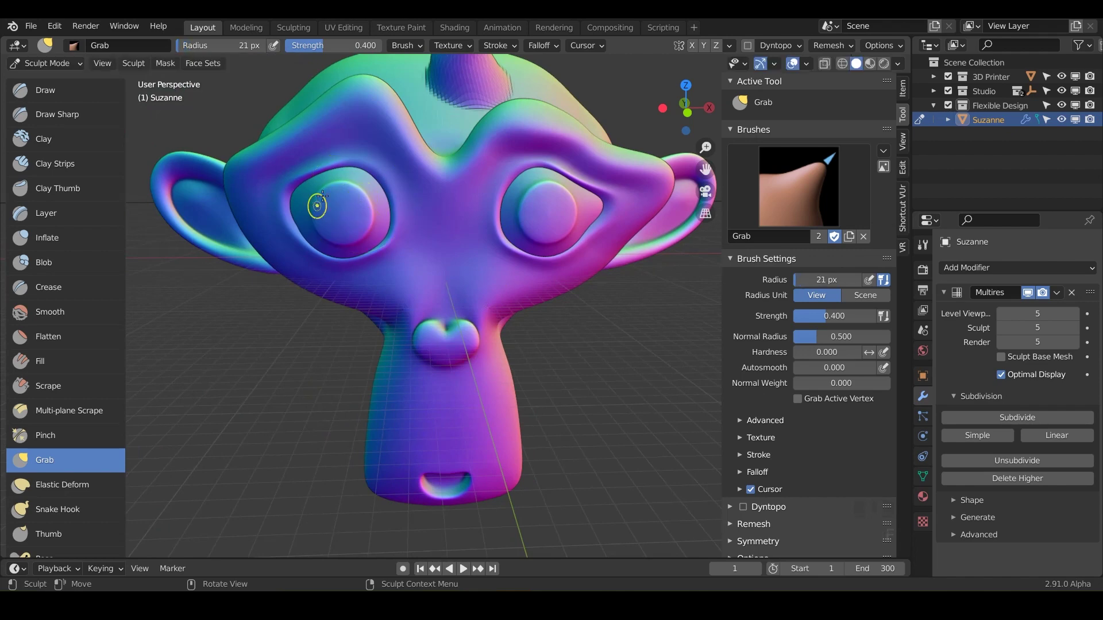
key(f)
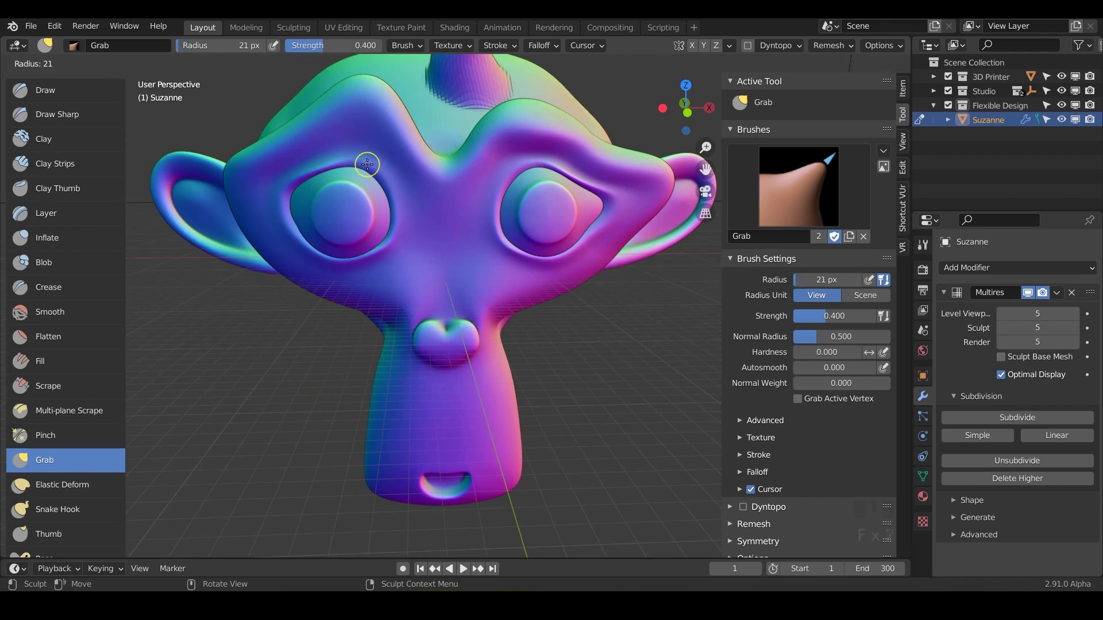
click(387, 164)
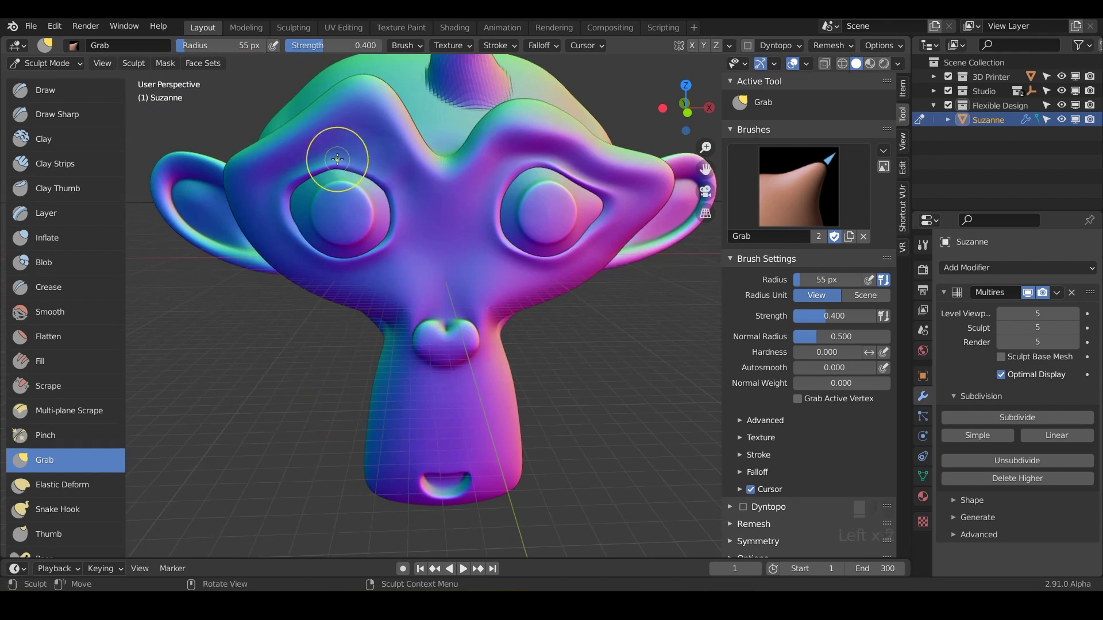
mouse_move(308, 171)
mouse_down()
mouse_move(335, 184)
mouse_move(307, 180)
mouse_move(290, 208)
mouse_up()
key(ctrl+z)
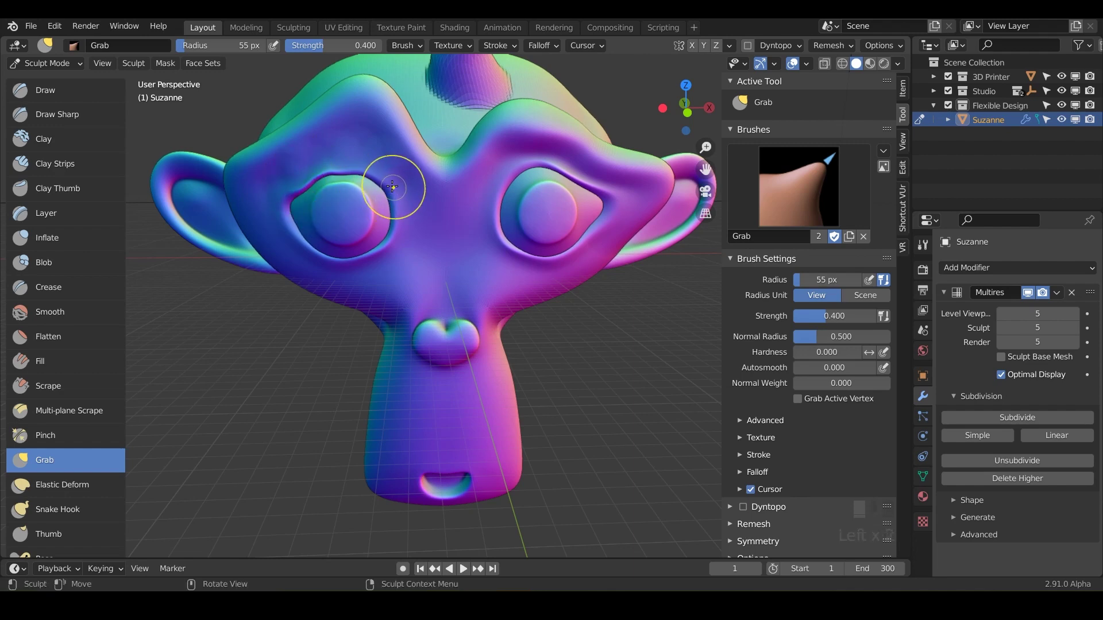
drag(388, 181, 387, 200)
mouse_move(334, 174)
shift+mouse_down()
mouse_move(292, 194)
mouse_move(332, 192)
shift+mouse_up()
Step: Pull one lobe of the nose up and outward and the opposite lobe downward with a 53 px Grab brush
key(f)
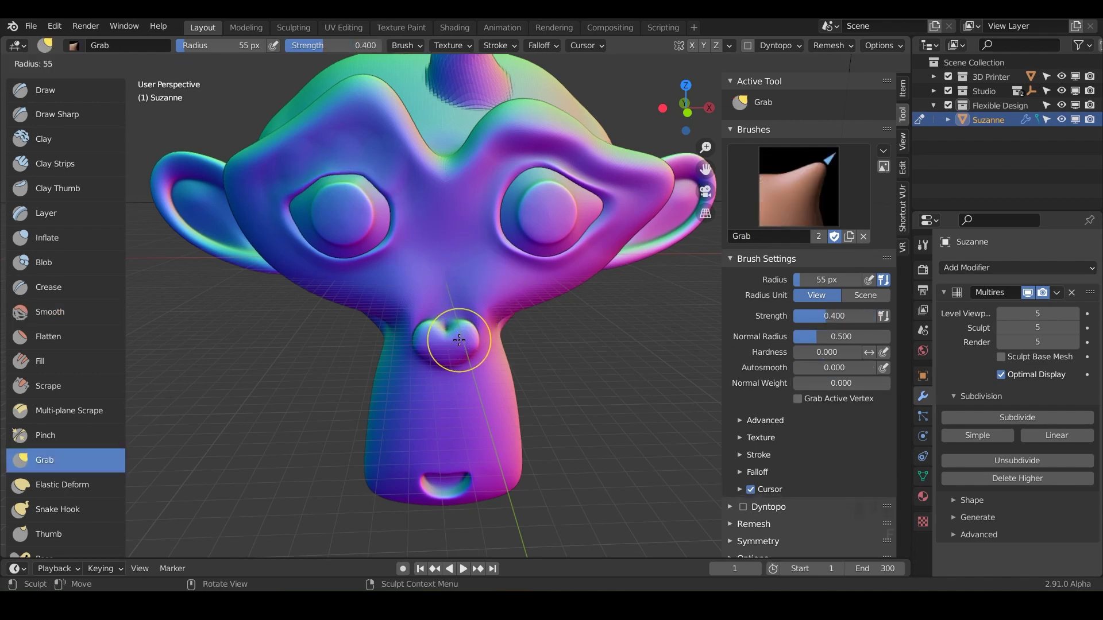
click(457, 341)
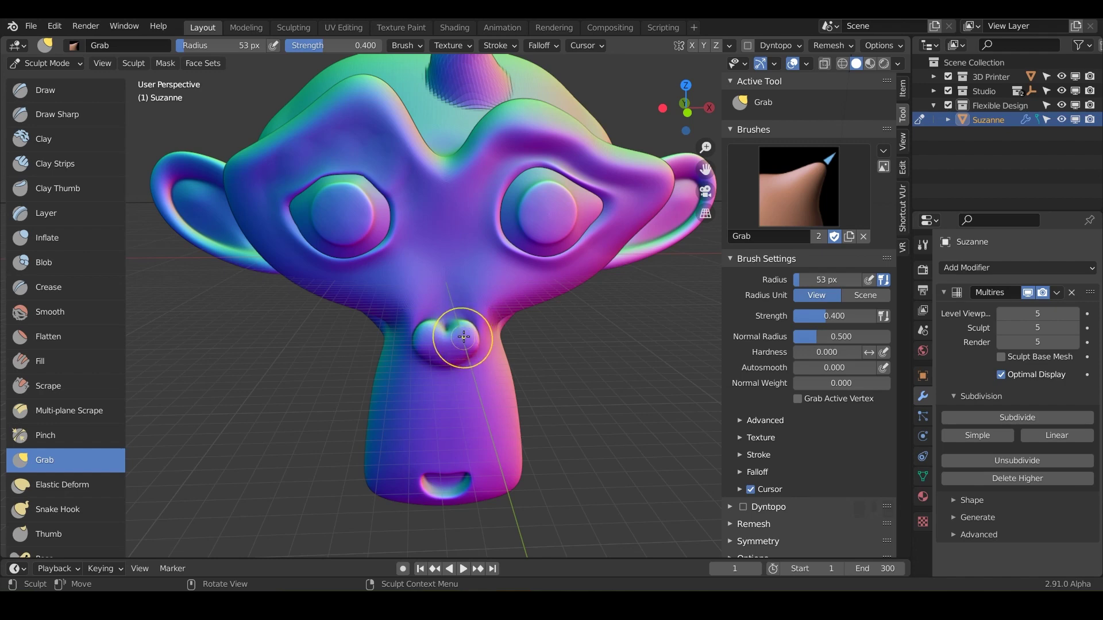
drag(466, 336, 472, 330)
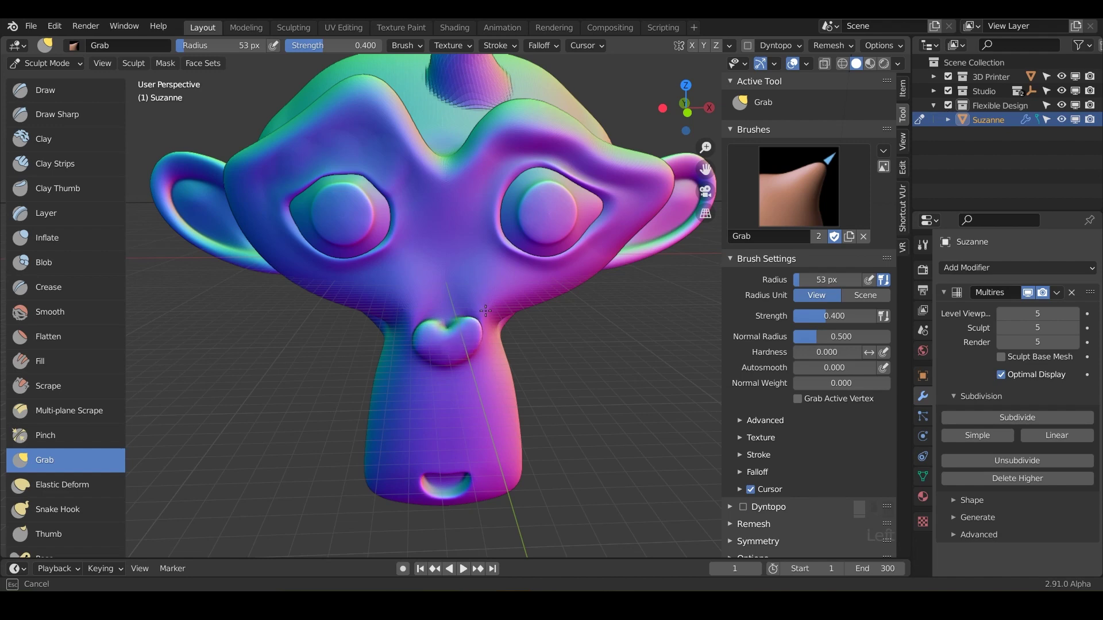
mouse_move(501, 304)
mouse_down()
mouse_move(421, 362)
mouse_move(436, 368)
mouse_up()
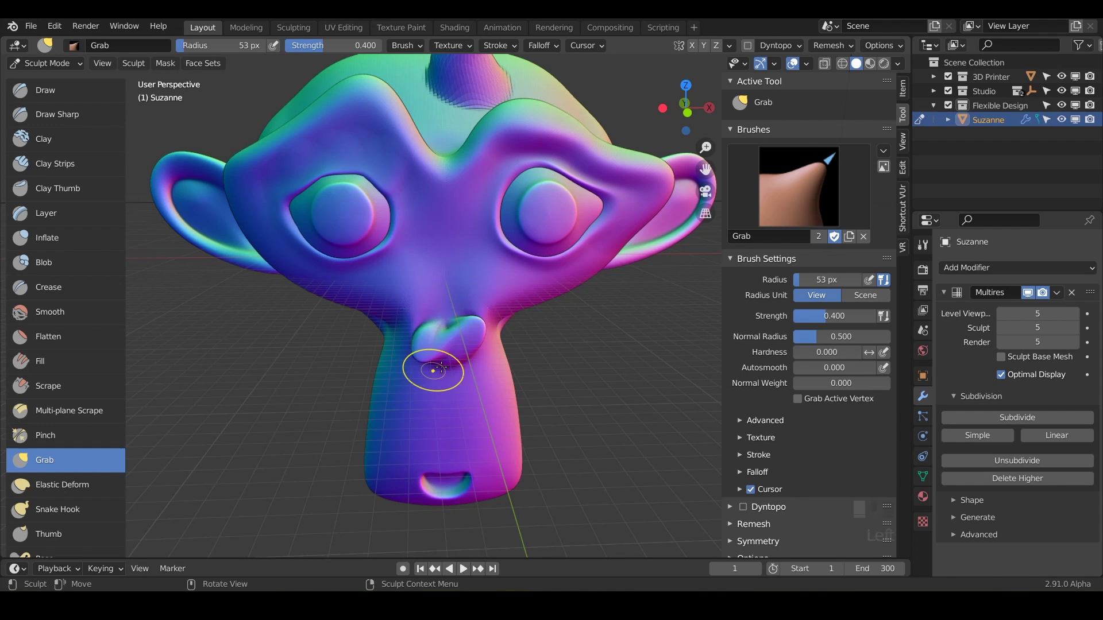
Step: Pull both mouth corners up and outward and adjust the lower lip with an 84 px Grab brush
middle_drag(448, 417, 460, 251)
scroll(481, 310, up, 3)
key(f)
click(512, 317)
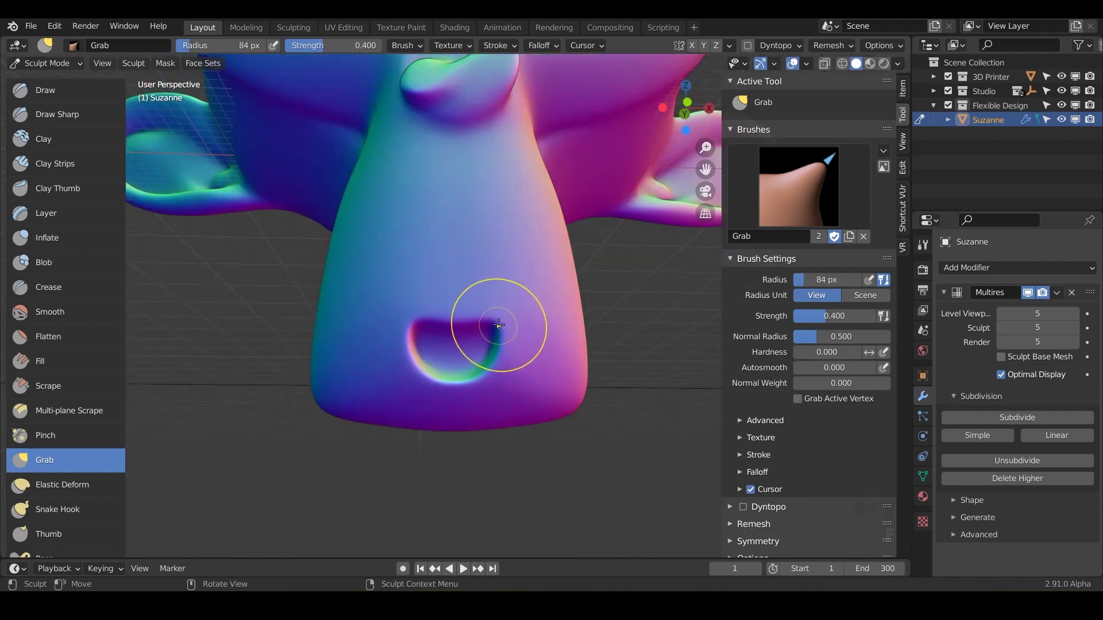
drag(499, 325, 501, 321)
mouse_move(517, 270)
mouse_down()
mouse_move(467, 313)
mouse_move(405, 312)
mouse_up()
drag(379, 275, 453, 377)
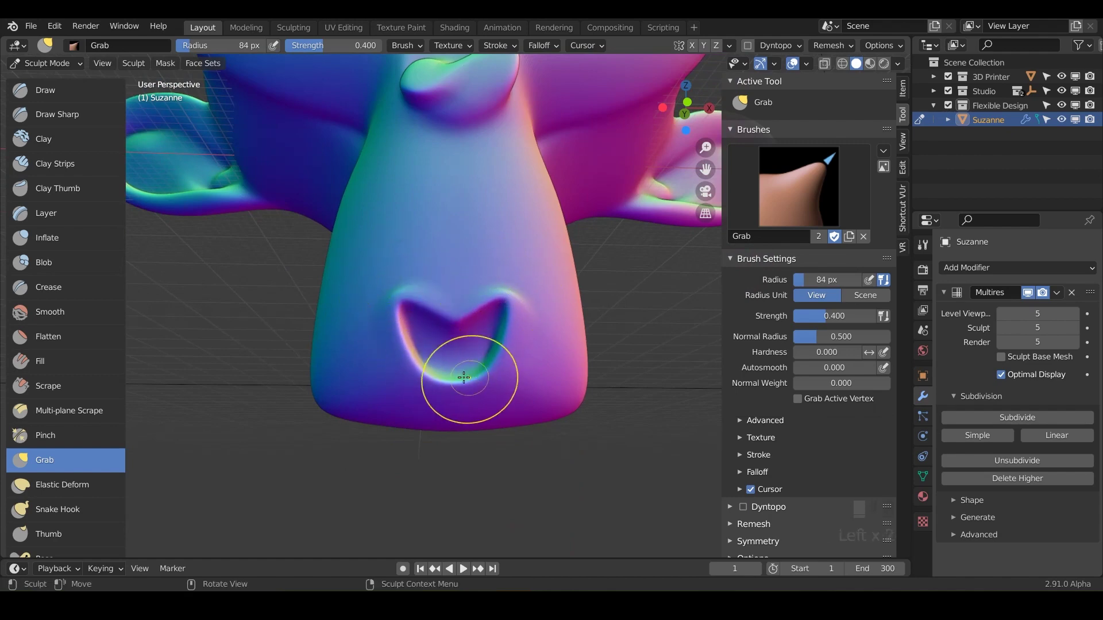
Step: Reshape the lower edge of the chin with Grab strokes at its corners and centre, working from below and from the front
middle_drag(471, 403, 387, 348)
scroll(355, 368, down, 3)
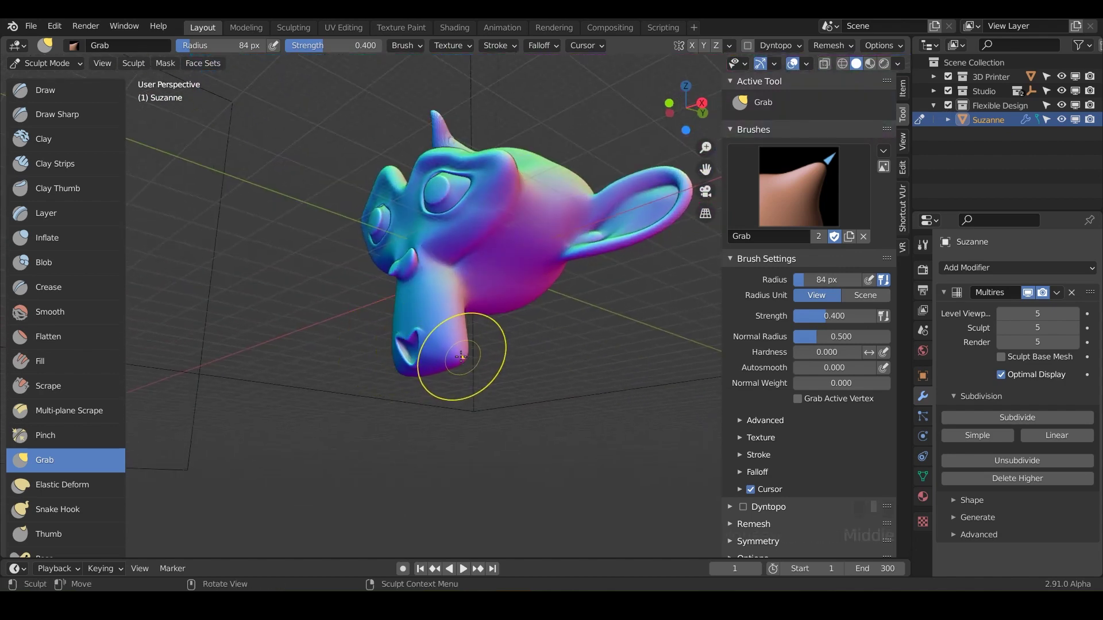
mouse_move(460, 389)
middle_down()
mouse_move(447, 363)
mouse_move(391, 350)
middle_up()
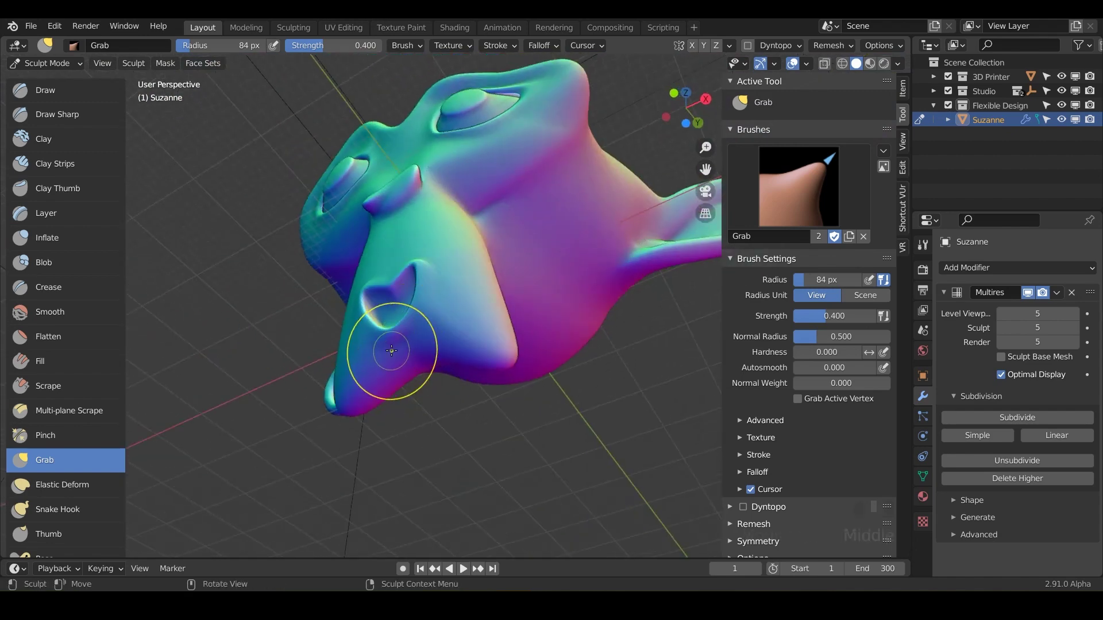
mouse_move(399, 347)
mouse_down()
mouse_move(380, 407)
mouse_move(386, 385)
mouse_up()
mouse_move(425, 365)
middle_down()
mouse_move(492, 463)
mouse_move(463, 380)
mouse_move(485, 382)
mouse_move(449, 418)
mouse_move(406, 422)
middle_up()
drag(401, 419, 370, 406)
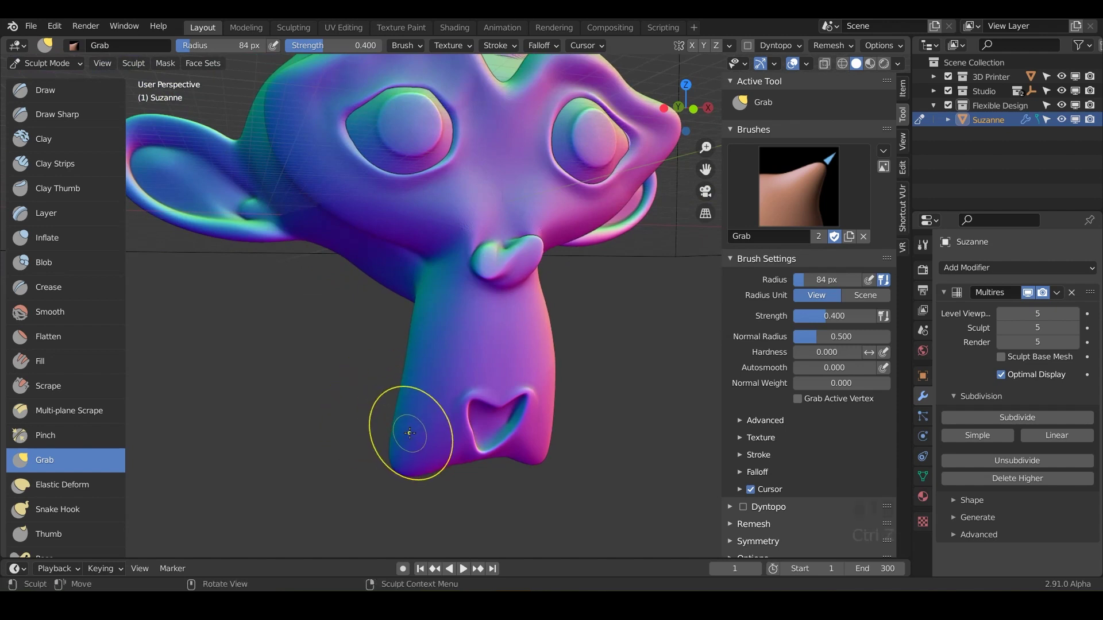
Step: Pull a row of spikes outward along one side of the snout with a 52 px Grab brush
key(f)
click(391, 440)
drag(400, 421, 333, 416)
drag(410, 360, 356, 363)
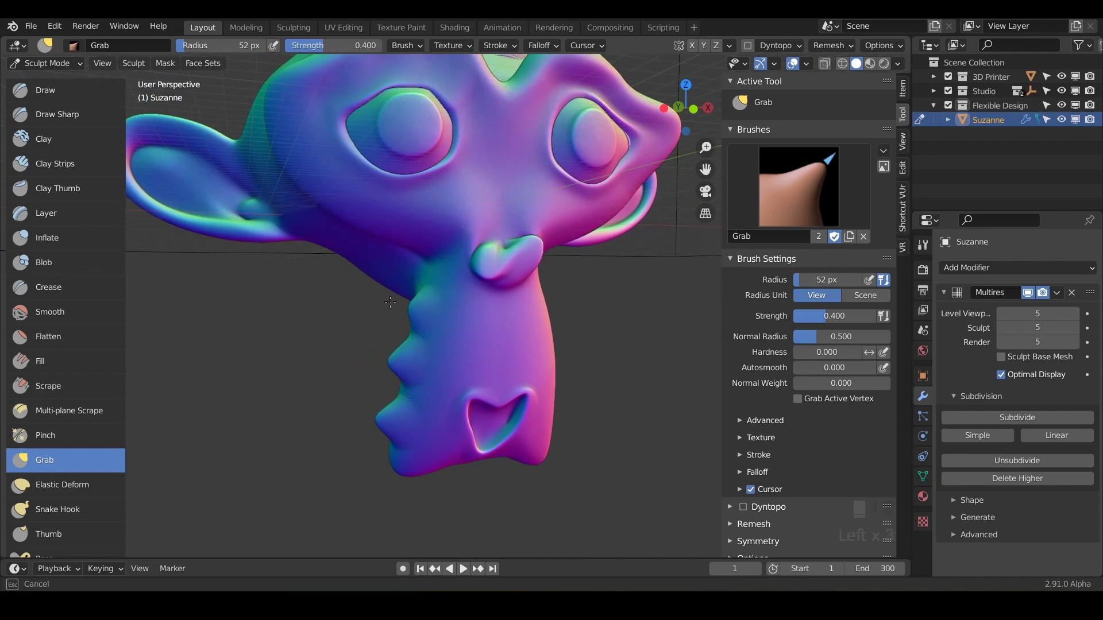
Step: Pull three spikes outward along the opposite side of the snout with the Grab brush
middle_drag(369, 308, 506, 317)
mouse_move(505, 313)
mouse_down()
mouse_move(562, 310)
mouse_move(554, 317)
mouse_up()
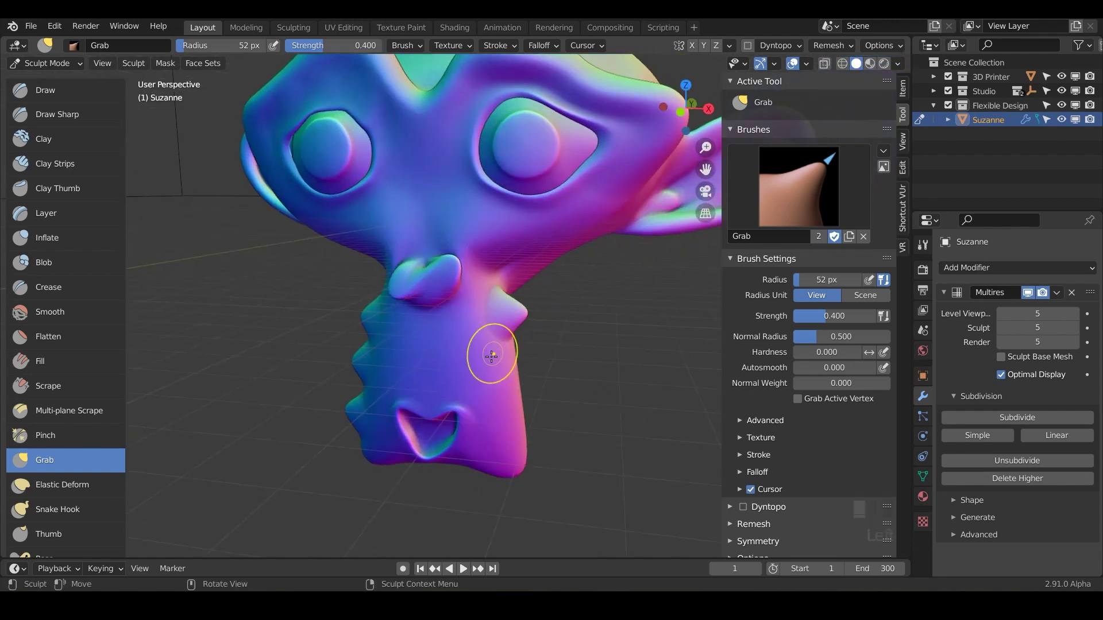
drag(509, 363, 525, 362)
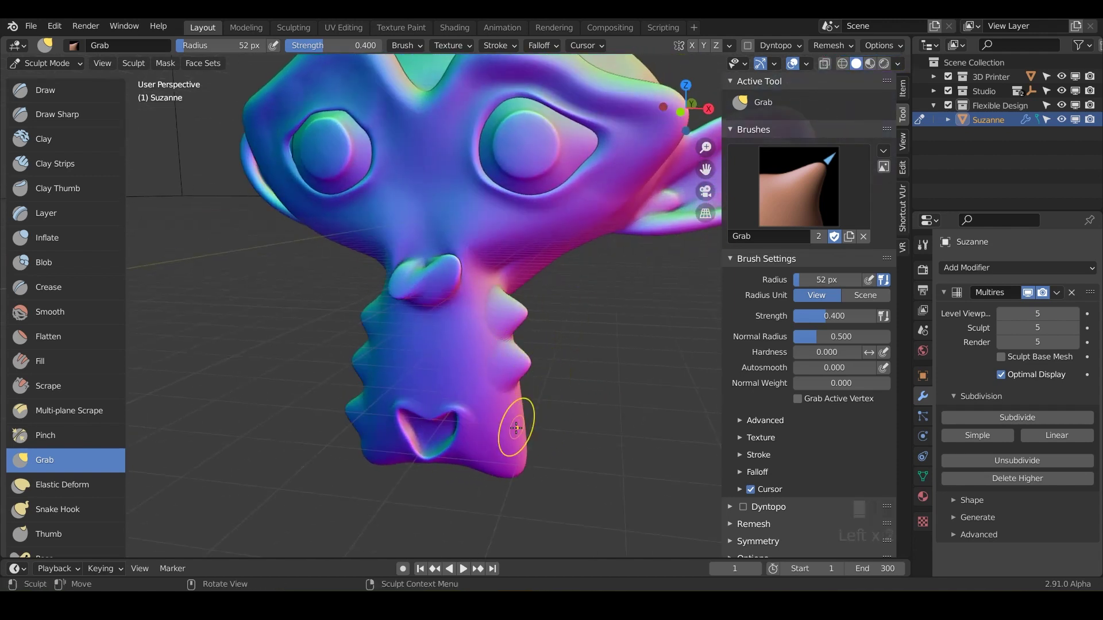
middle_drag(543, 442, 509, 458)
Step: Push a round dimple into the side of the head above the ear with the Grab brush
scroll(517, 458, down, 2)
middle_drag(537, 286, 455, 303)
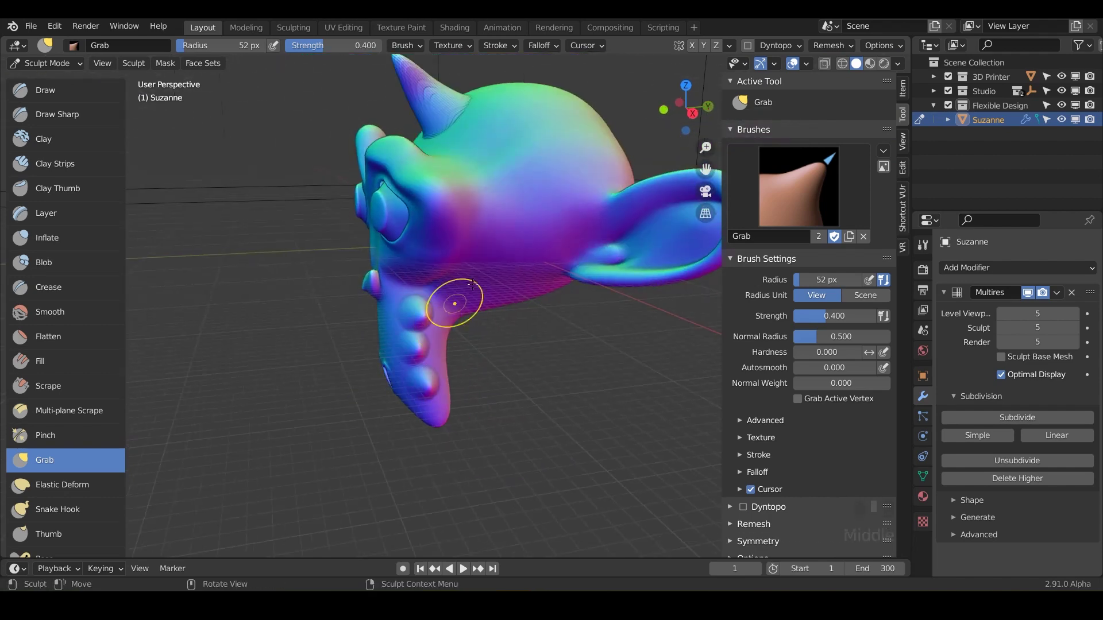
shift+middle_drag(480, 218, 490, 335)
scroll(491, 309, down, 3)
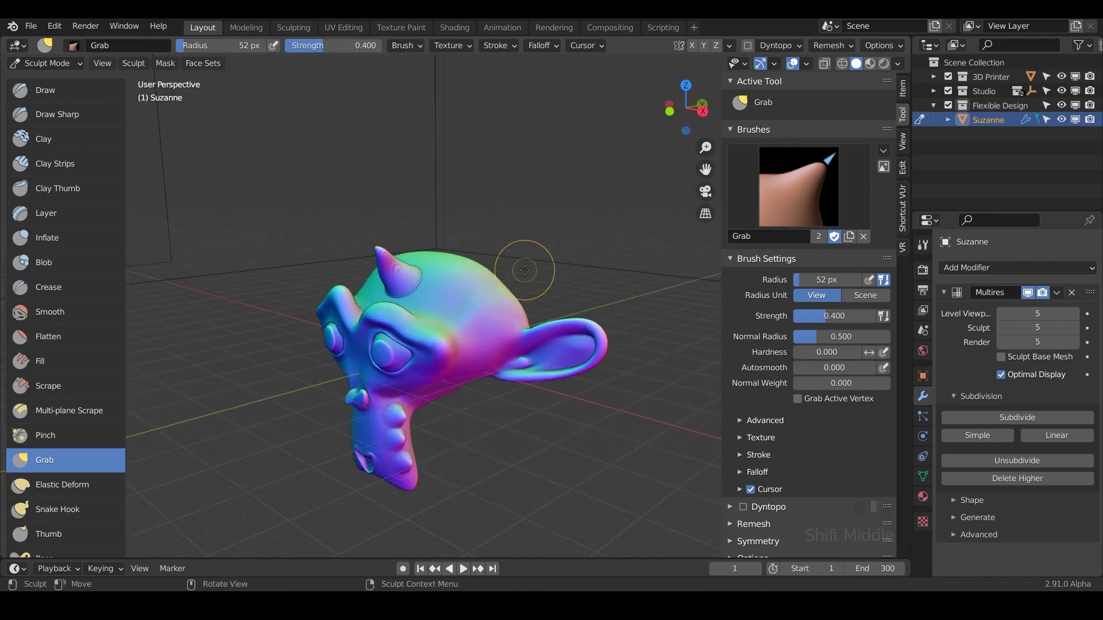
scroll(489, 300, up, 3)
shift+middle_drag(485, 295, 445, 295)
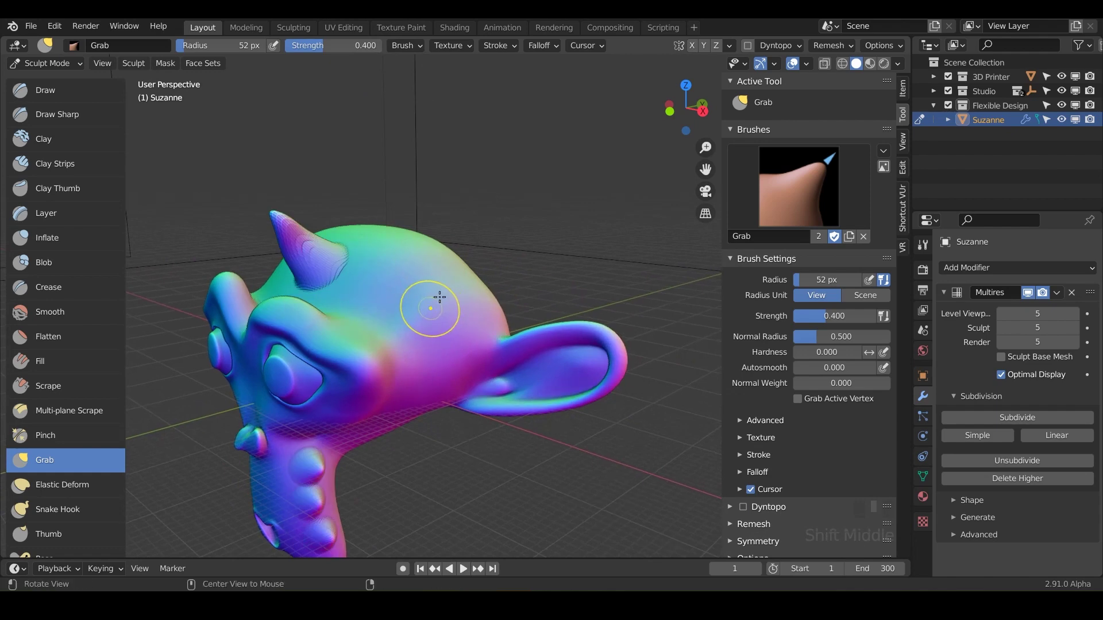
drag(417, 295, 415, 300)
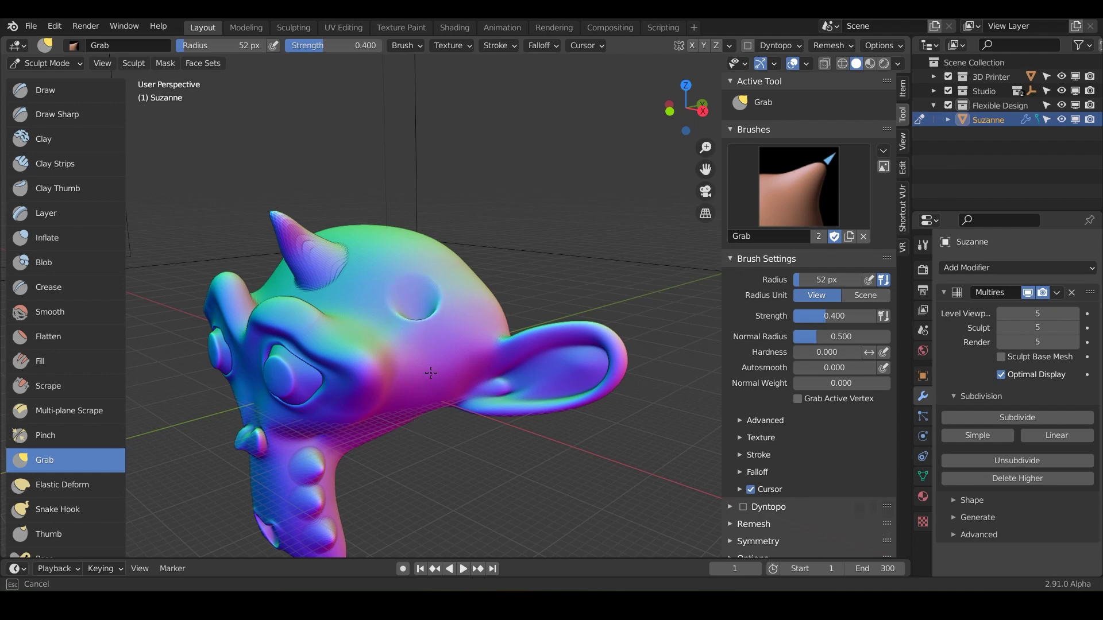
Step: Push more round dimples into the back of the head with Grab strokes from several angles
middle_drag(431, 373, 492, 432)
mouse_move(439, 373)
middle_down()
mouse_move(371, 363)
mouse_move(352, 339)
middle_up()
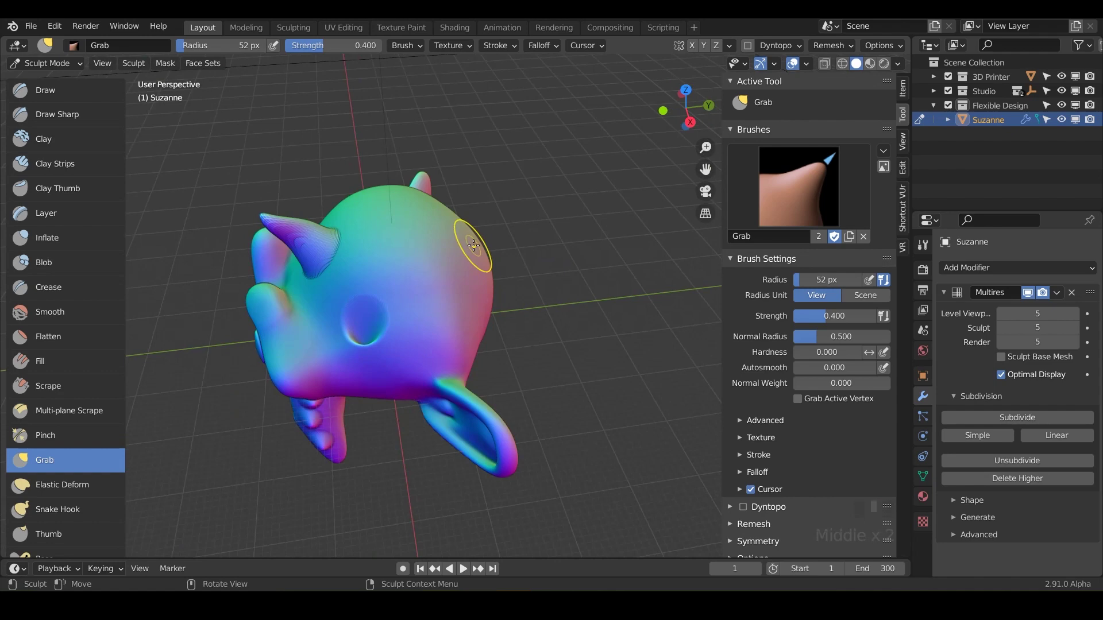
drag(468, 249, 388, 291)
middle_drag(438, 288, 327, 298)
scroll(580, 330, up, 3)
middle_drag(580, 330, 399, 285)
scroll(490, 312, down, 4)
Step: Pull spikes out of the side of the head near the ear and along its underside with the Grab brush
mouse_move(427, 348)
middle_down()
mouse_move(396, 338)
mouse_move(384, 298)
mouse_move(455, 278)
middle_up()
drag(455, 278, 455, 278)
drag(432, 346, 431, 340)
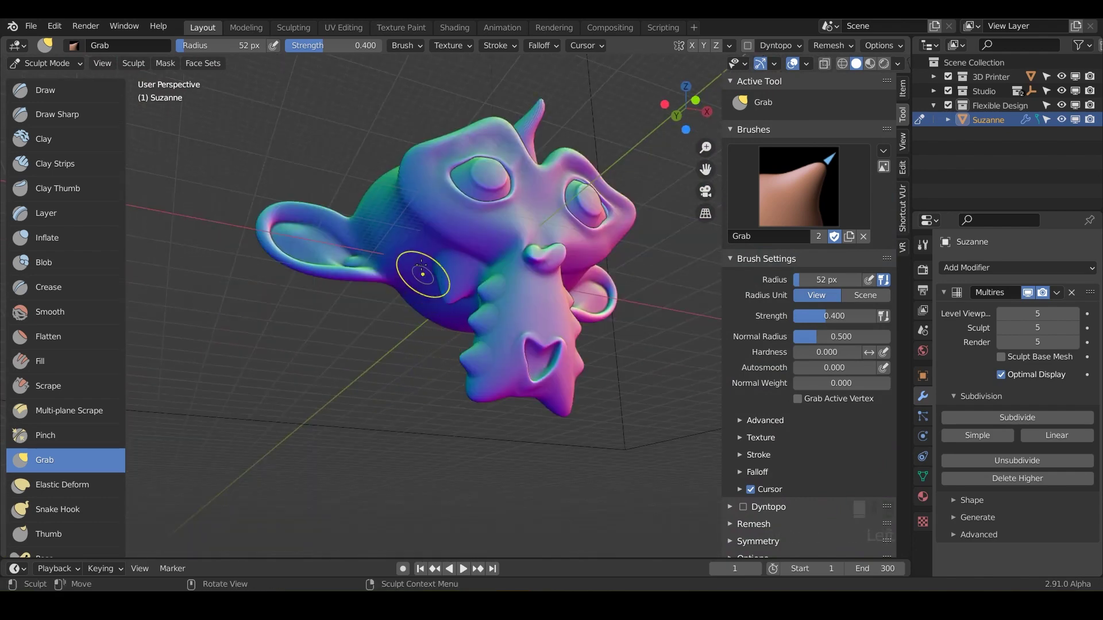
middle_drag(412, 251, 406, 316)
scroll(402, 318, up, 1)
scroll(399, 320, down, 2)
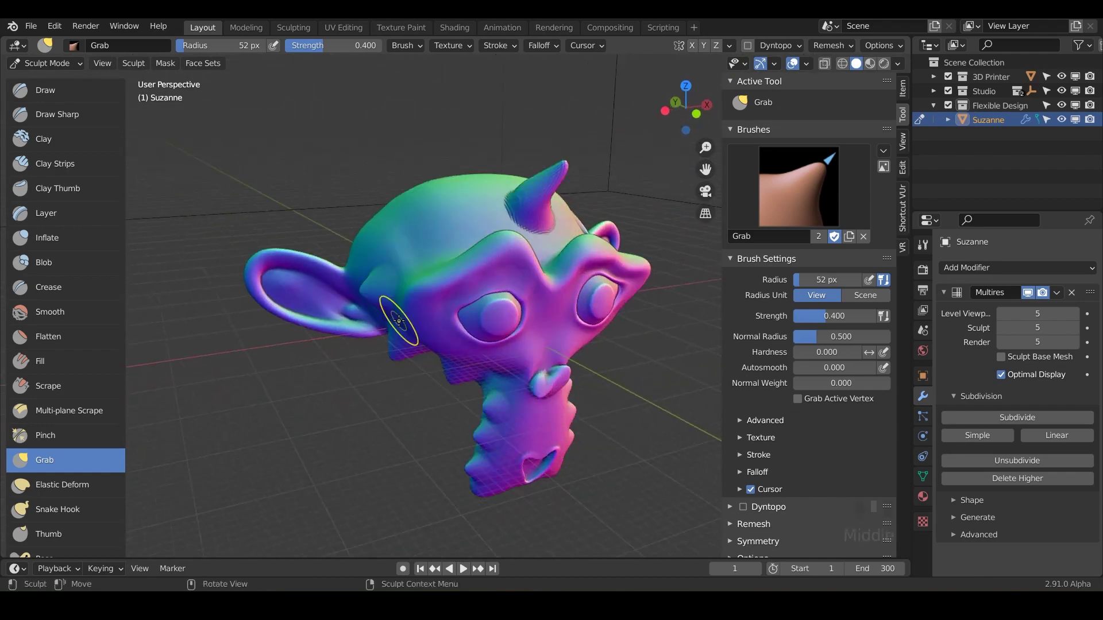
Step: Examine the sculpted dimples, spikes and horn from the back, top and front of the head
middle_drag(487, 317, 247, 332)
scroll(423, 283, up, 4)
scroll(368, 291, down, 3)
scroll(331, 324, down, 2)
middle_drag(331, 324, 434, 290)
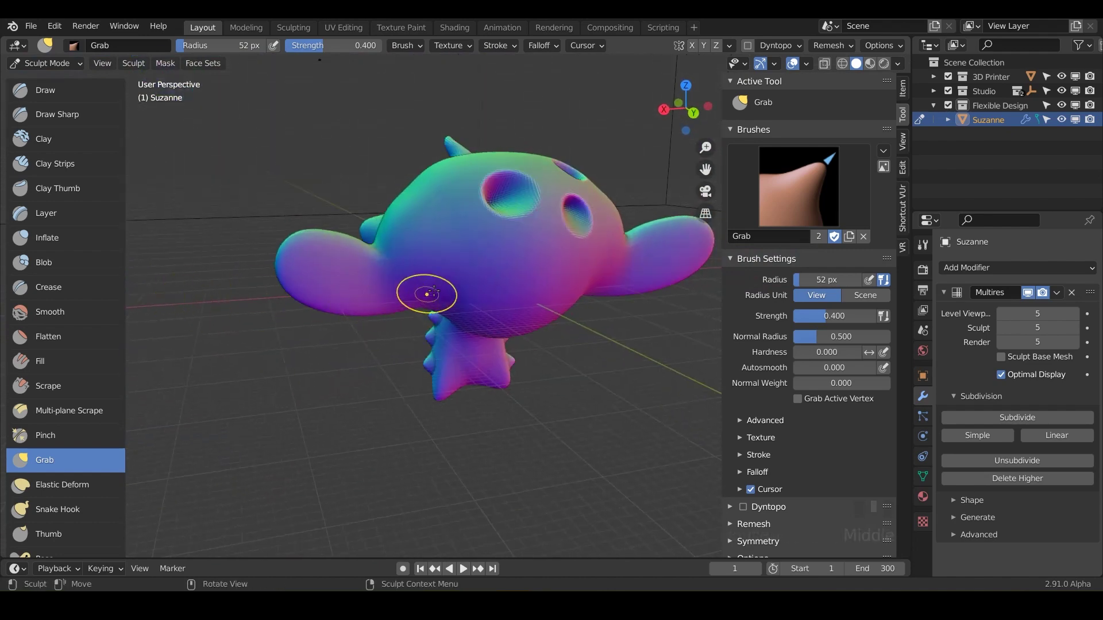
middle_drag(433, 242, 495, 184)
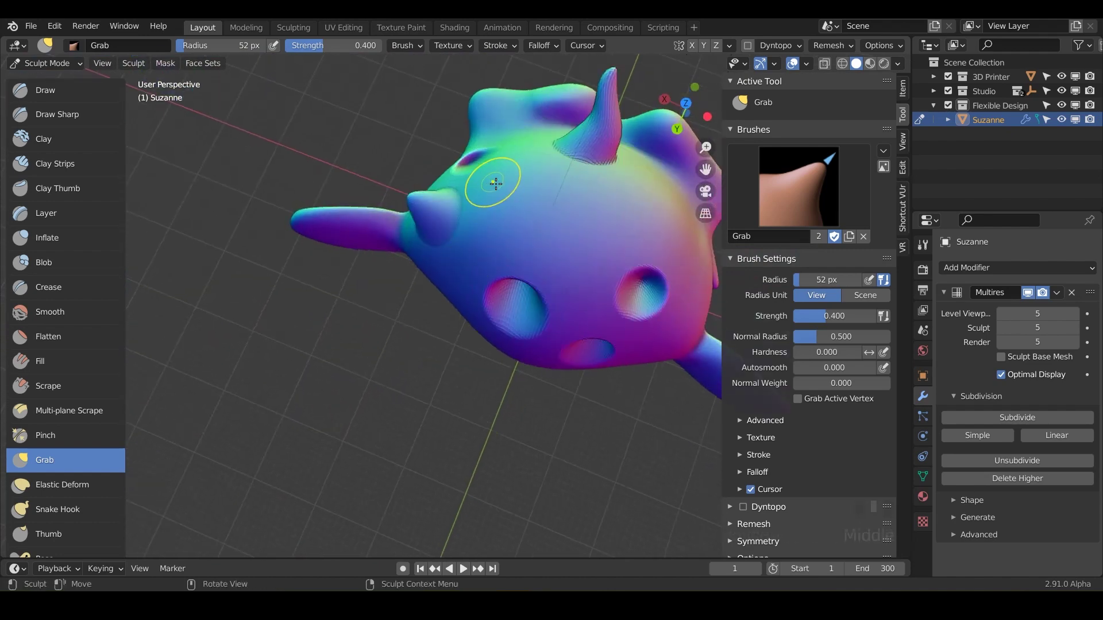
middle_drag(501, 274, 537, 237)
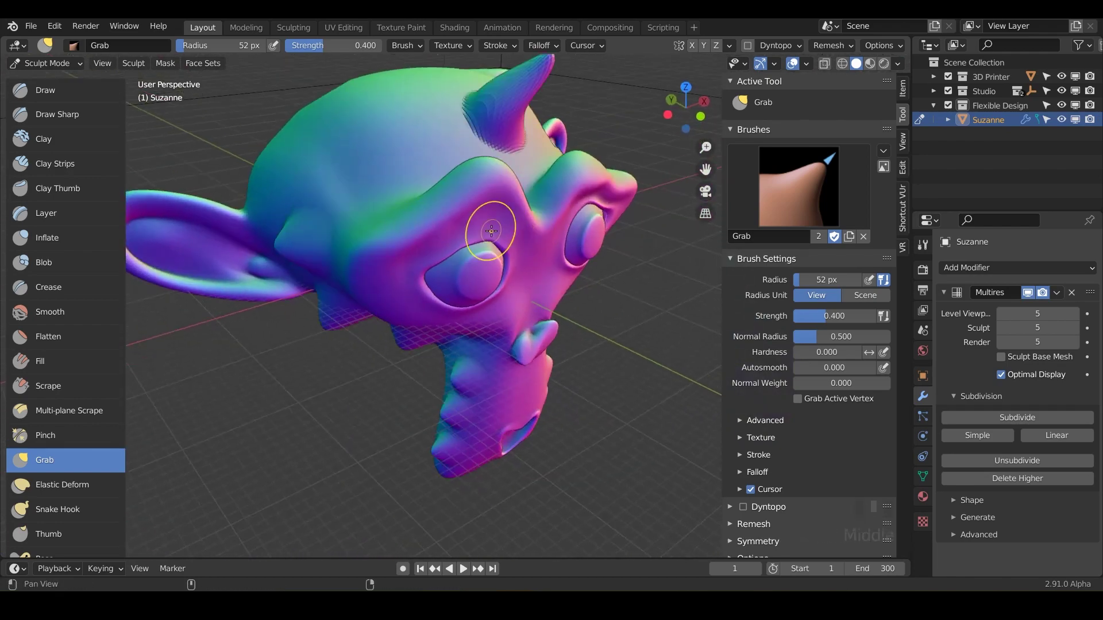